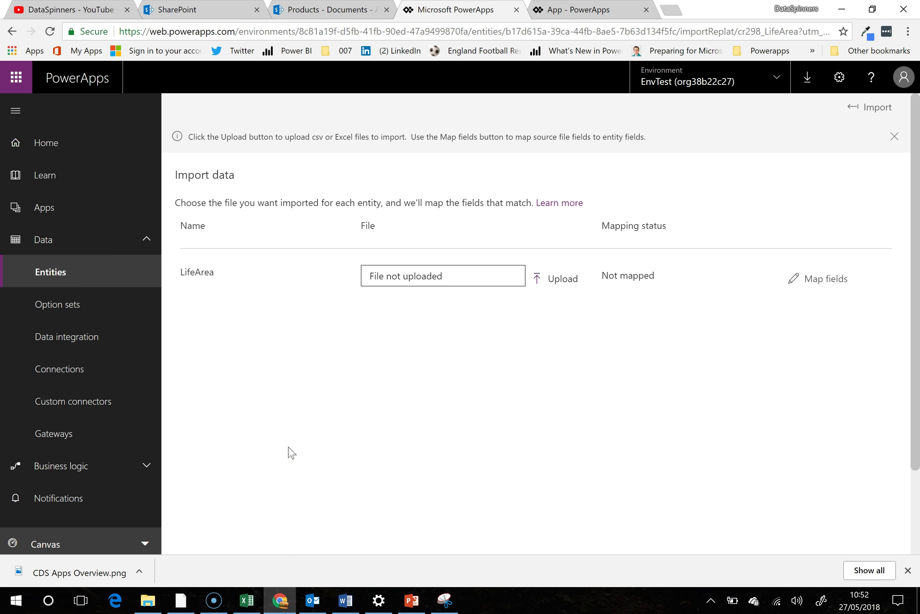
Step: Switch to Excel to prepare the source data for the LifeArea import
{"action": "left_click", "coordinate": [245, 605]}
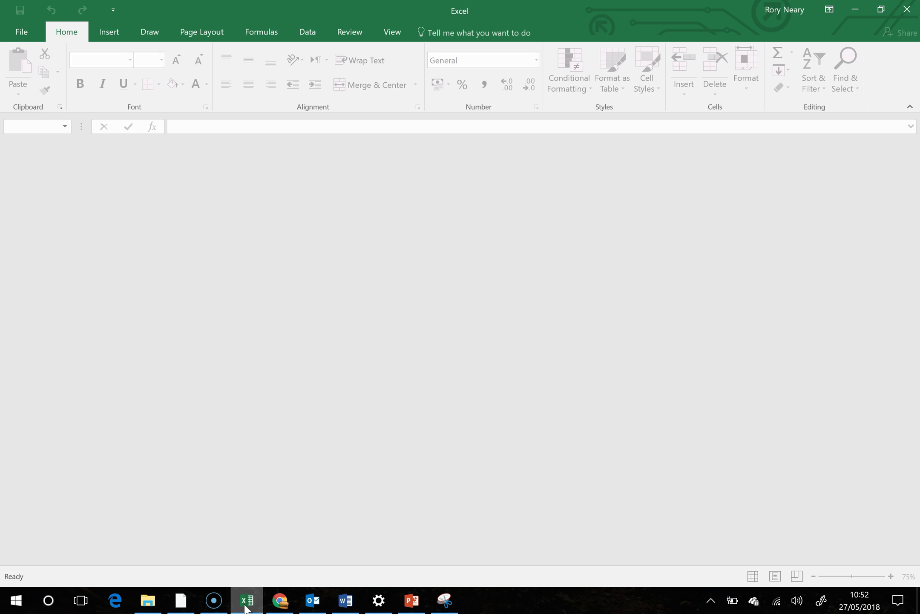
{"action": "left_click", "coordinate": [246, 605]}
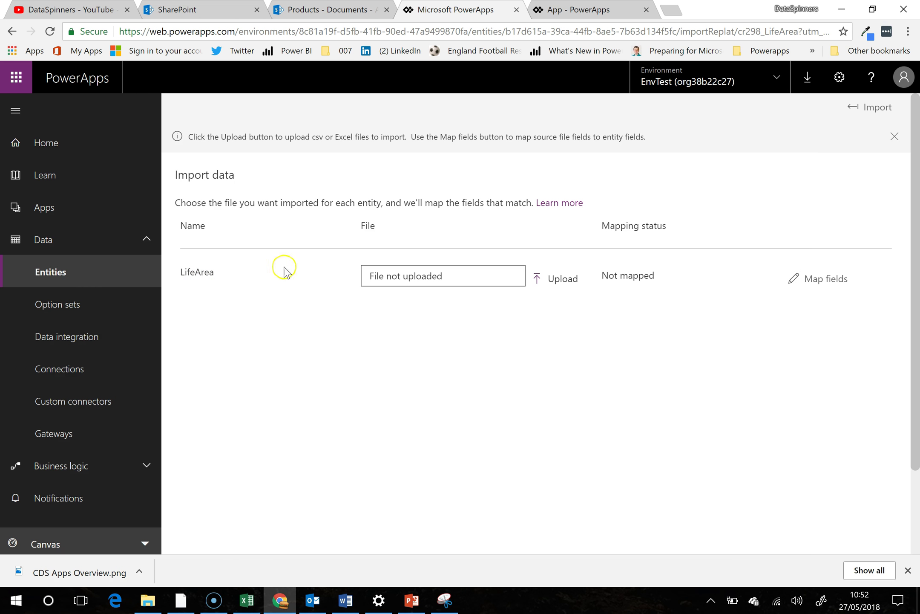
{"action": "left_click", "coordinate": [246, 601]}
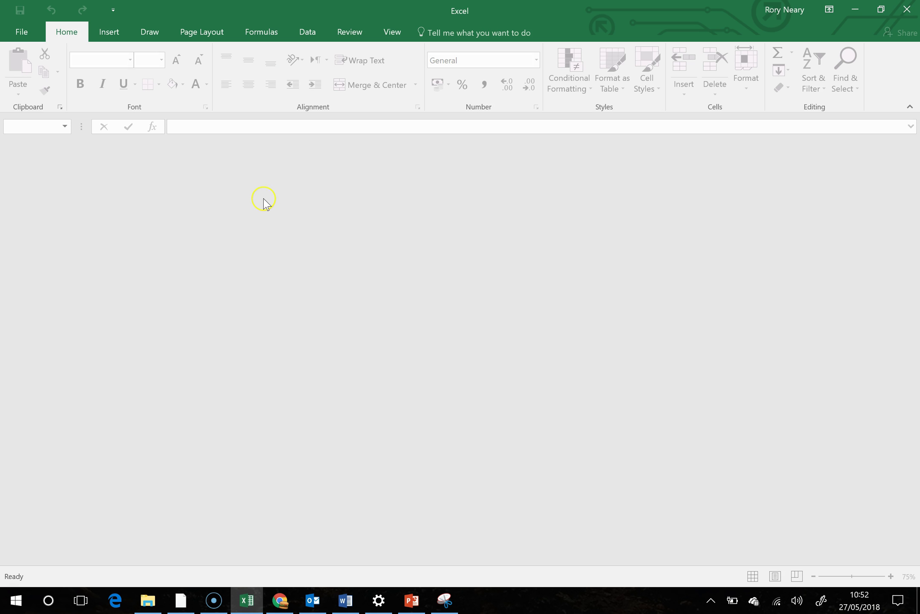
{"action": "left_click", "coordinate": [21, 33]}
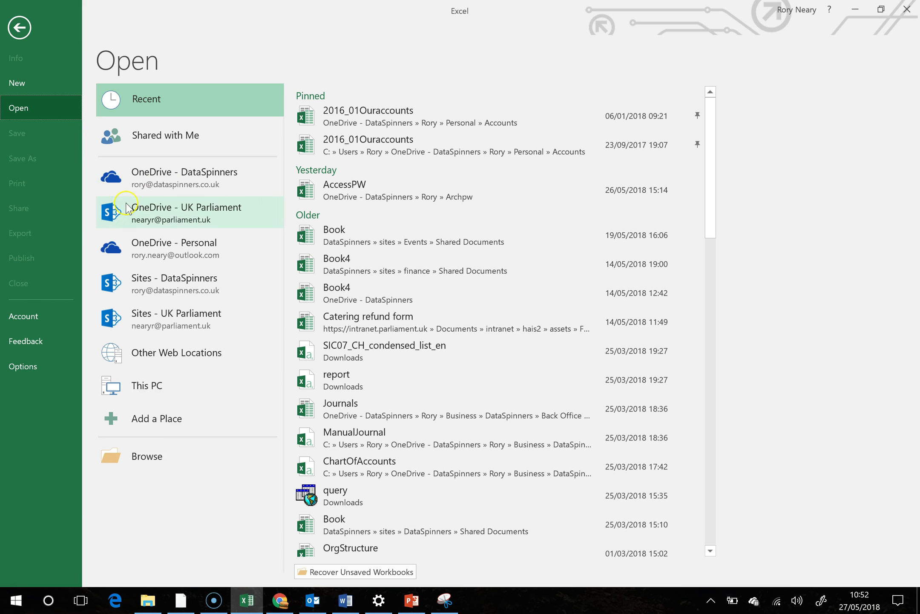
{"action": "left_click", "coordinate": [20, 27]}
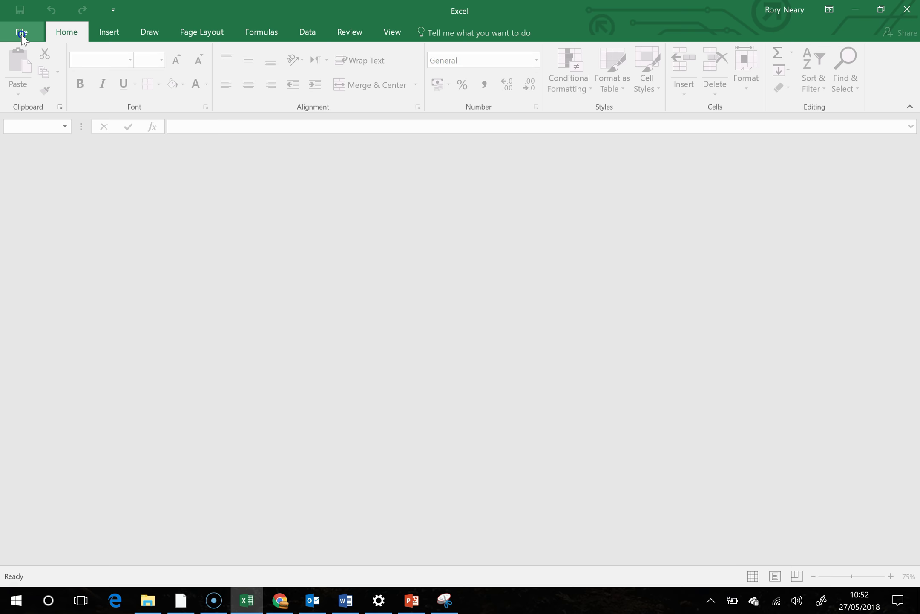
{"action": "left_click", "coordinate": [21, 34]}
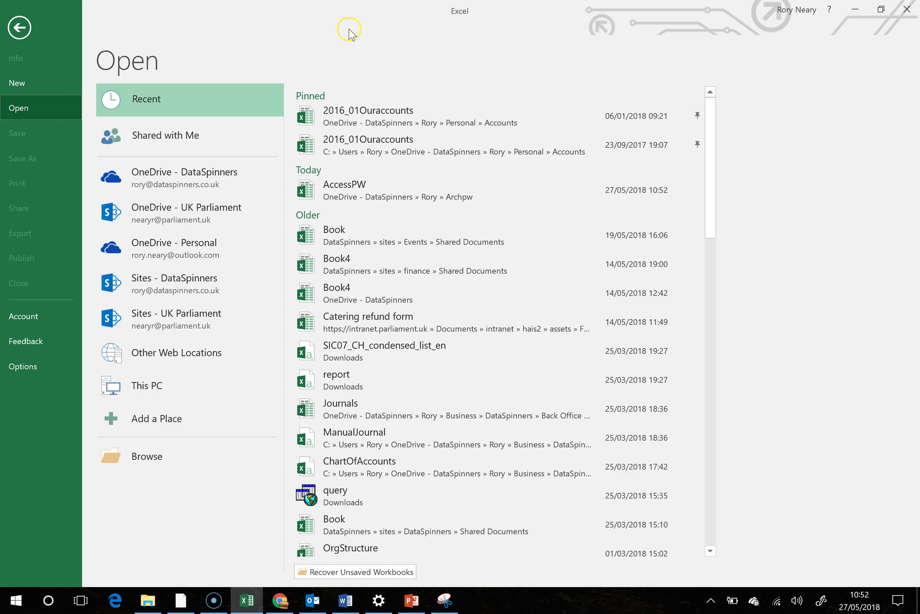
{"action": "key", "text": "Escape"}
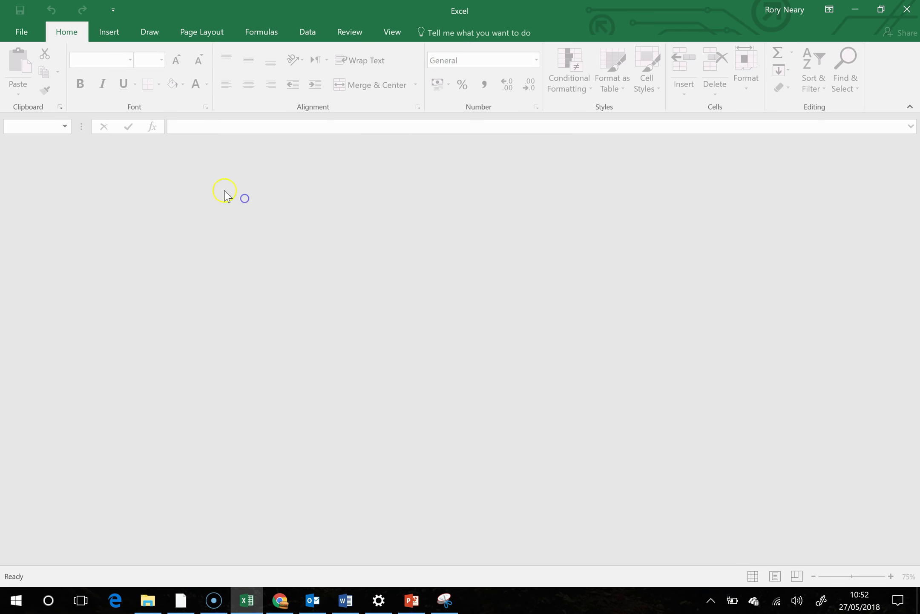
{"action": "left_click", "coordinate": [109, 34]}
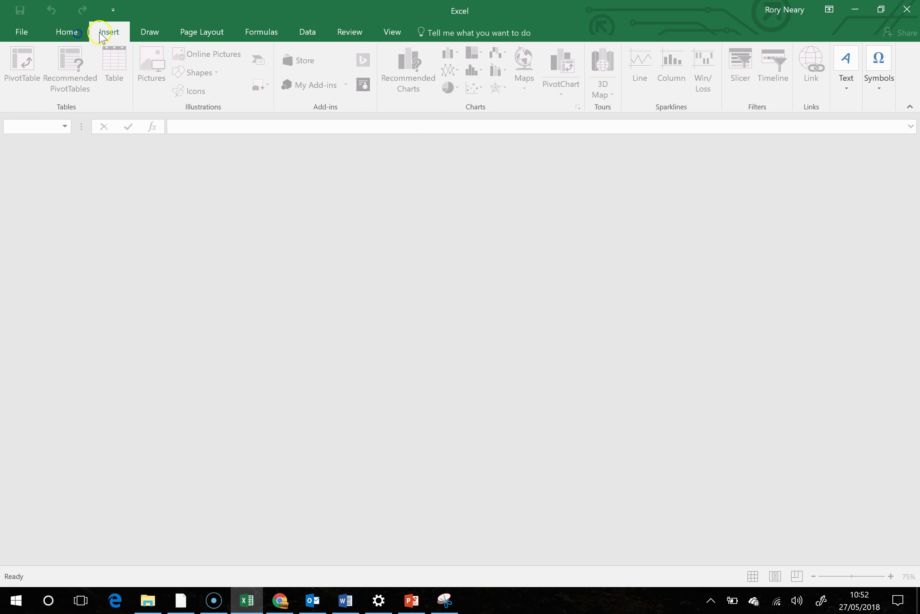
{"action": "left_click", "coordinate": [74, 37]}
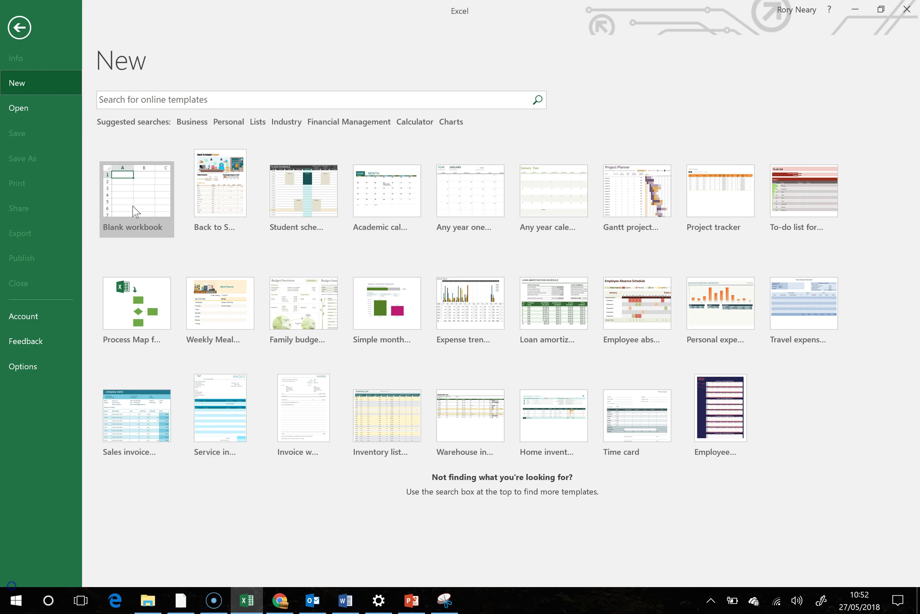
Step: Create a blank workbook and enter the headers LifeArea and PrimaryName in cells A1 and B1
{"action": "key", "text": "alt+f"}
{"action": "left_click", "coordinate": [134, 210]}
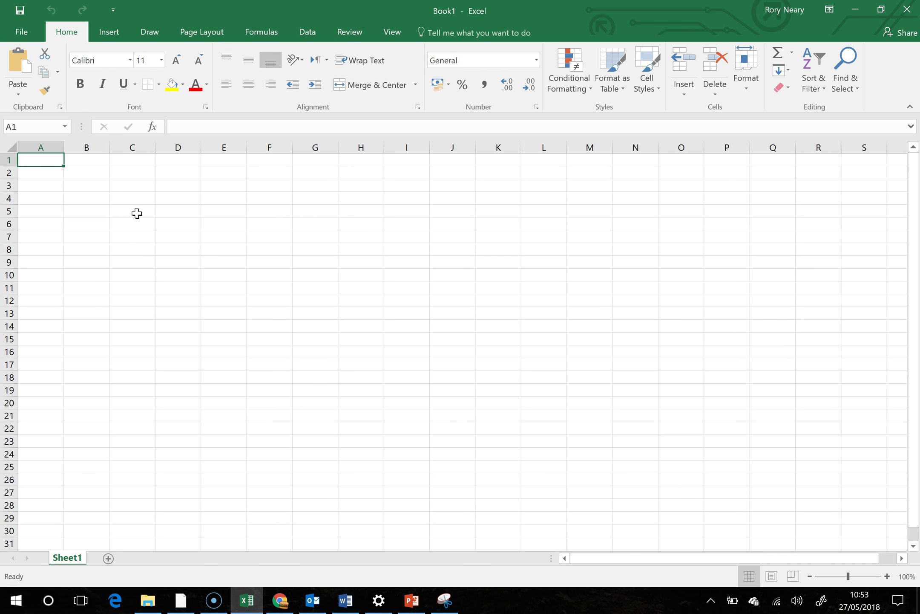
{"action": "type", "text": "Lif"}
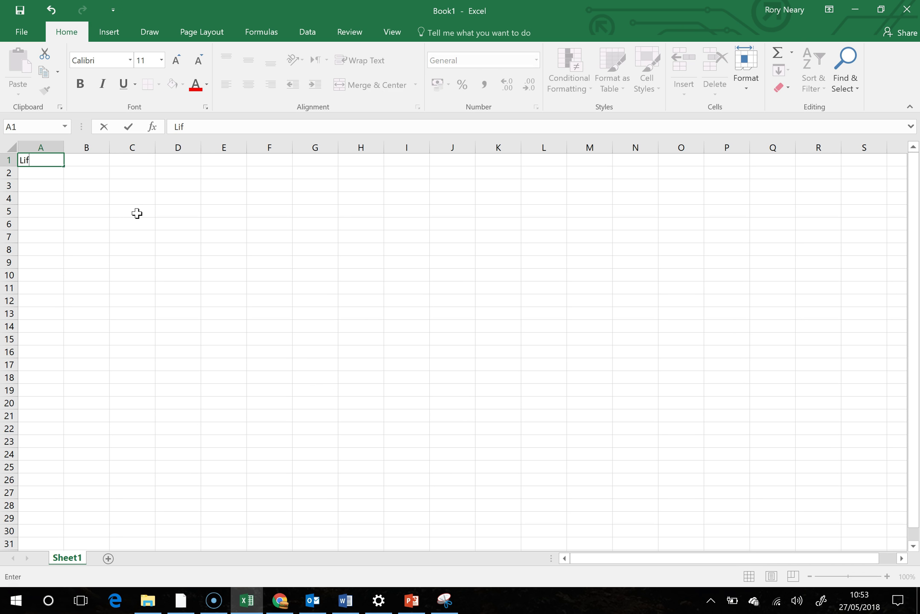
{"action": "type", "text": "eArea"}
{"action": "key", "text": "Return"}
{"action": "key", "text": "Up"}
{"action": "key", "text": "Right"}
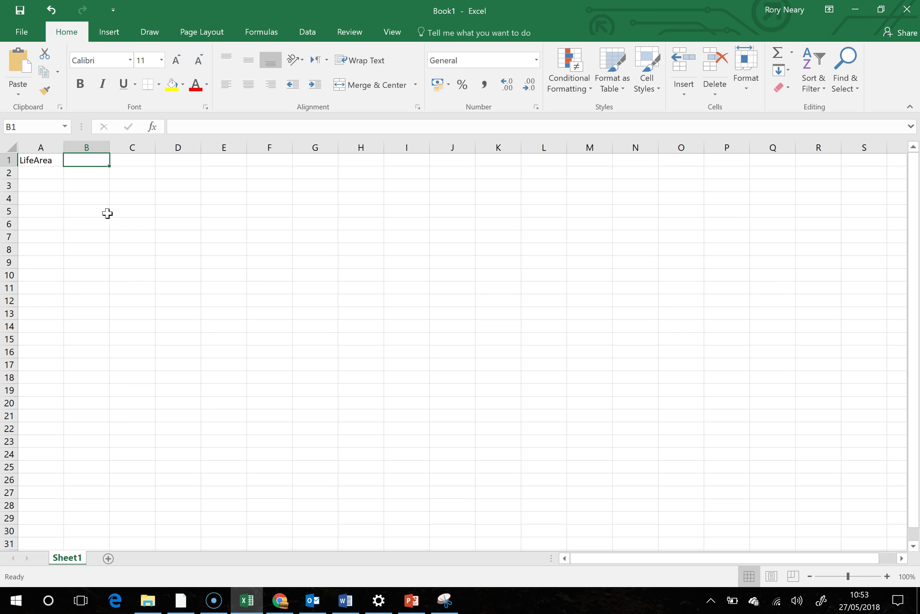
{"action": "type", "text": "imaryName"}
{"action": "key", "text": "Return"}
Step: Convert the range A1:B4 into a table whose first row is used as headers
{"action": "left_click_drag", "start_coordinate": [47, 164], "coordinate": [93, 201]}
{"action": "key", "text": "ctrl+q"}
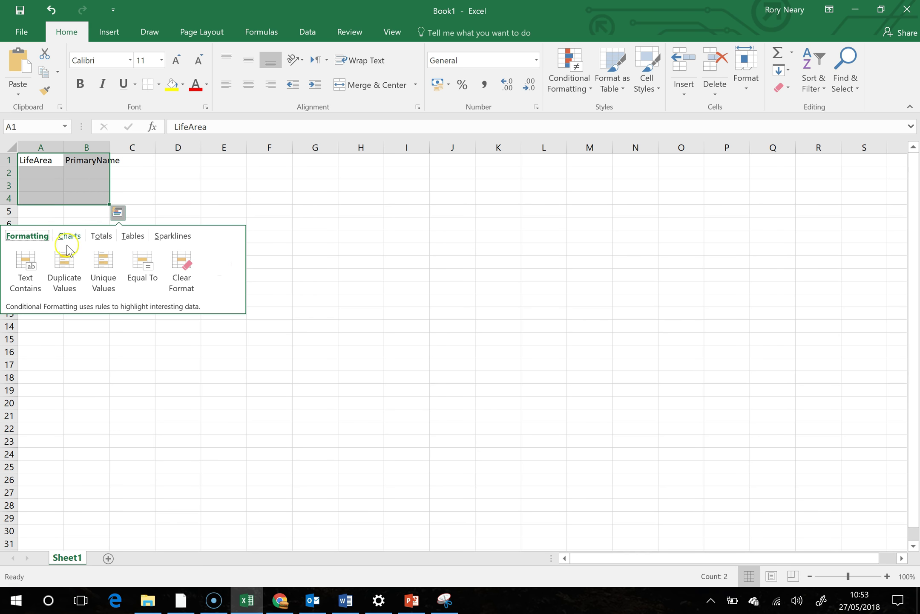
{"action": "key", "text": "Escape"}
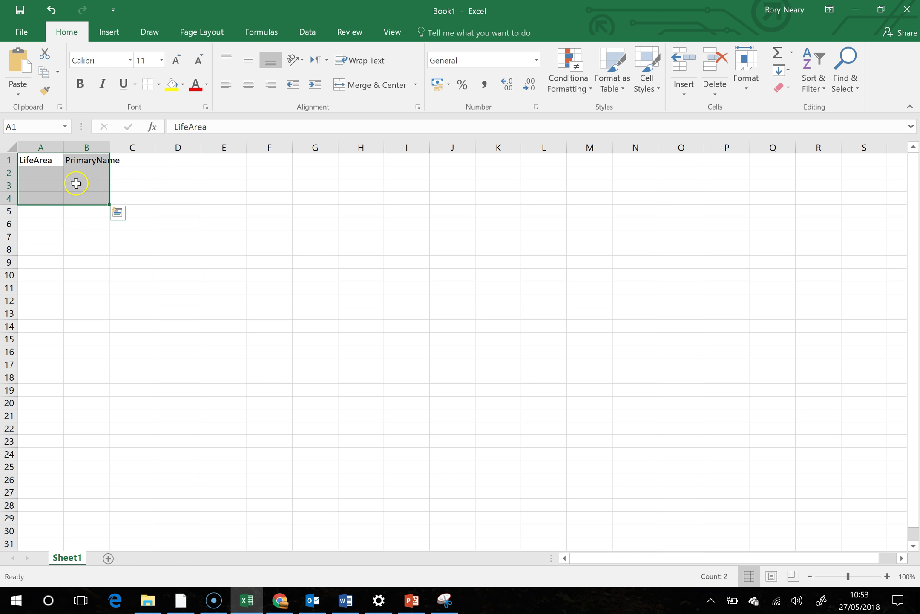
{"action": "key", "text": "ctrl+t"}
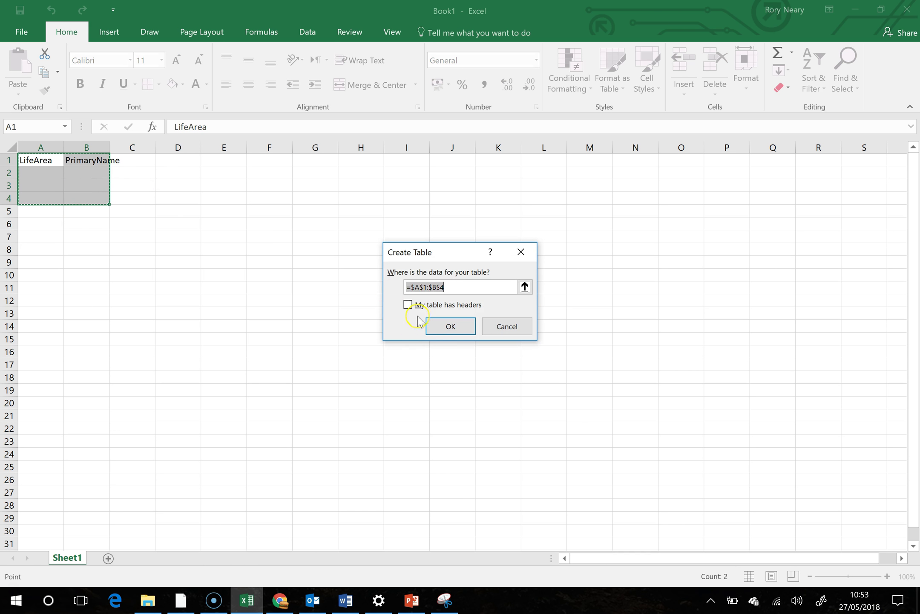
{"action": "left_click", "coordinate": [408, 304]}
{"action": "left_click", "coordinate": [451, 325]}
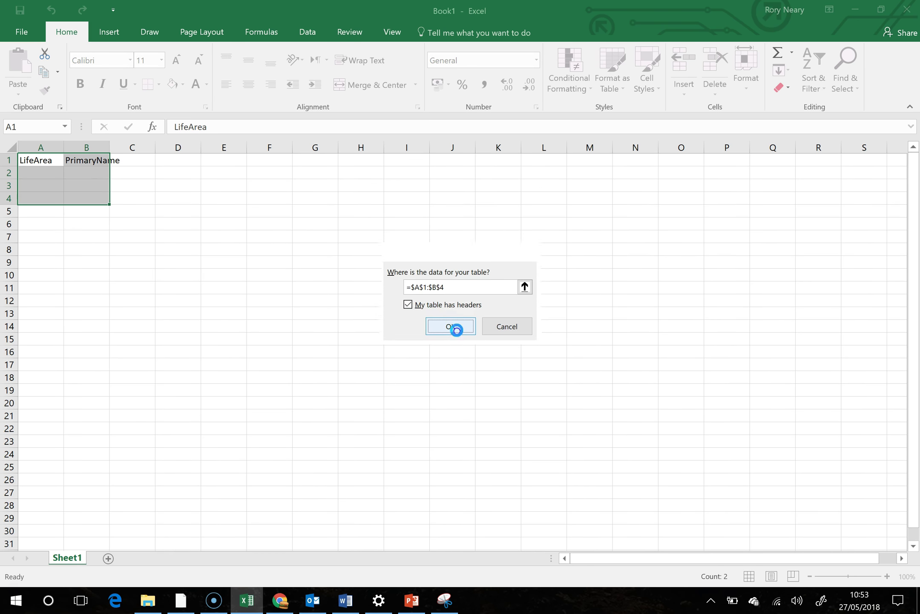
Step: Enter Home, Contract and Business in the table's LifeArea column, cells A2 to A4
{"action": "left_click", "coordinate": [38, 177]}
{"action": "type", "text": "Home"}
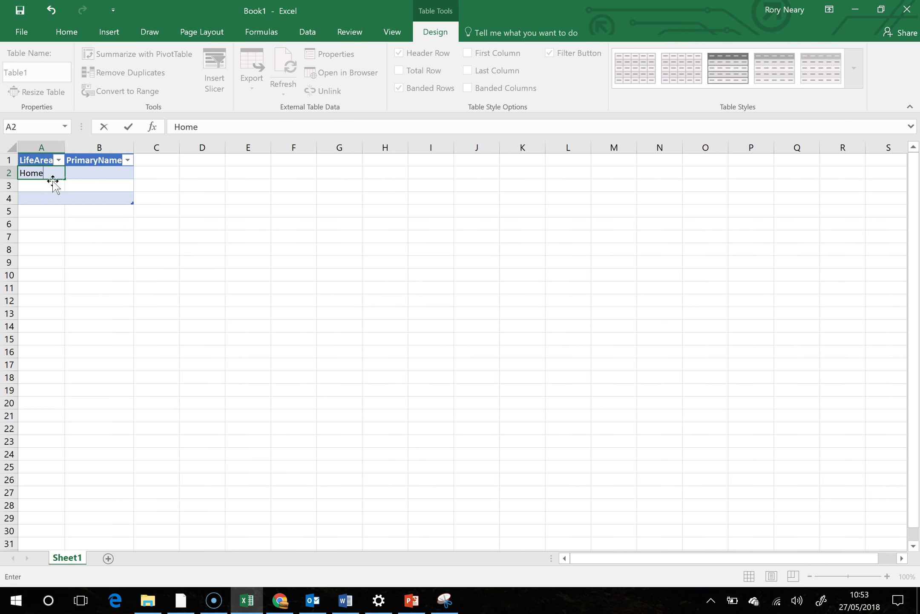
{"action": "key", "text": "Return"}
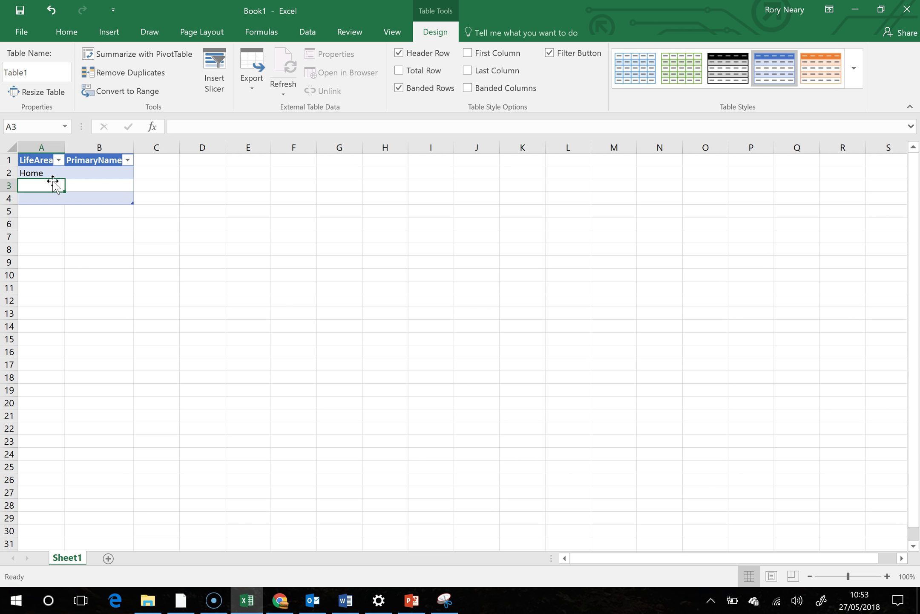
{"action": "type", "text": "Contract"}
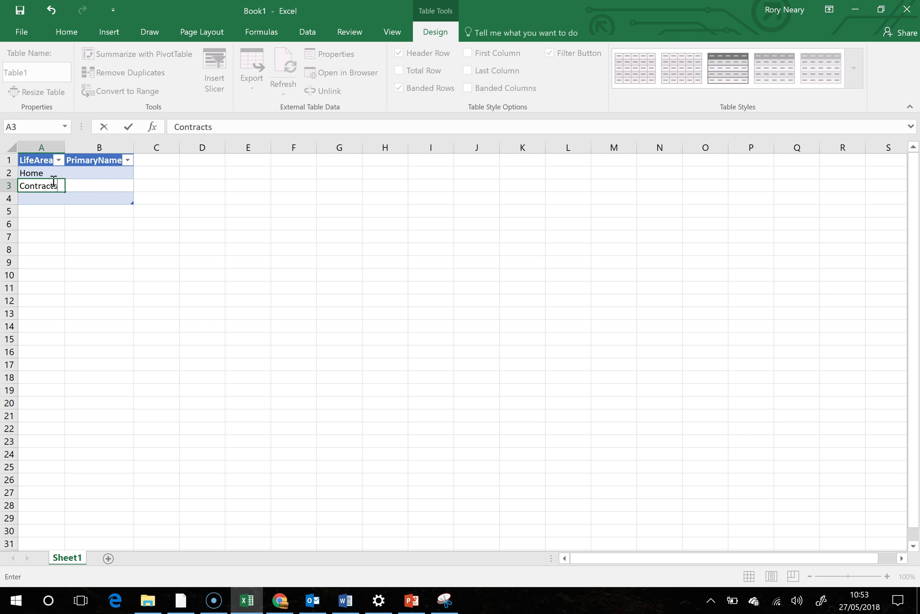
{"action": "key", "text": "Return"}
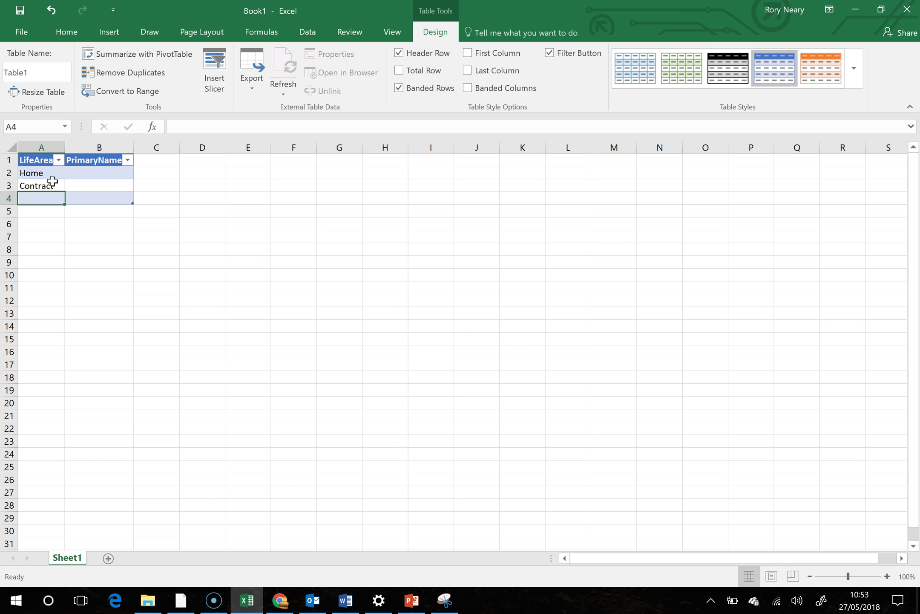
{"action": "type", "text": "Business"}
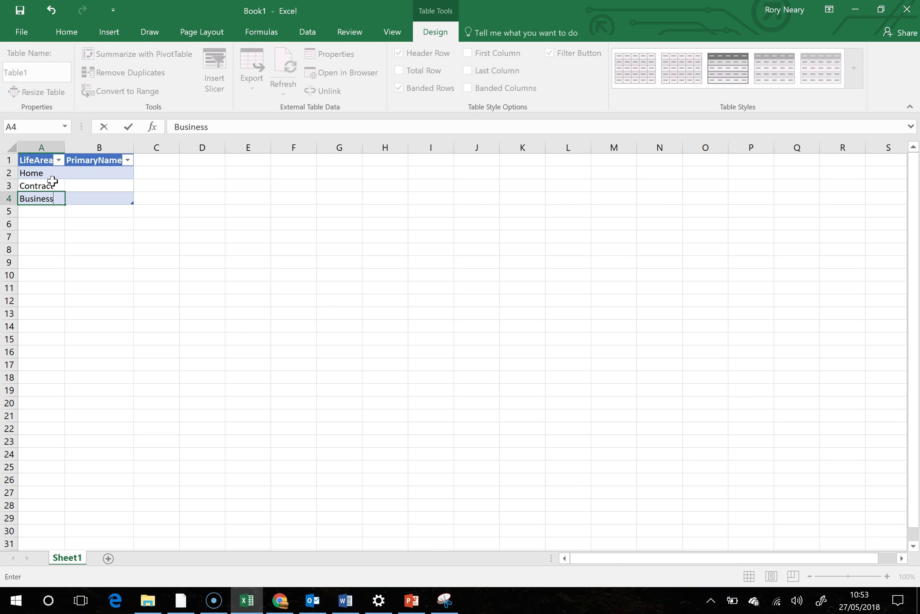
{"action": "key", "text": "Return"}
Step: Fill the three PrimaryName cells B2 to B4 with the text test
{"action": "left_click", "coordinate": [87, 171]}
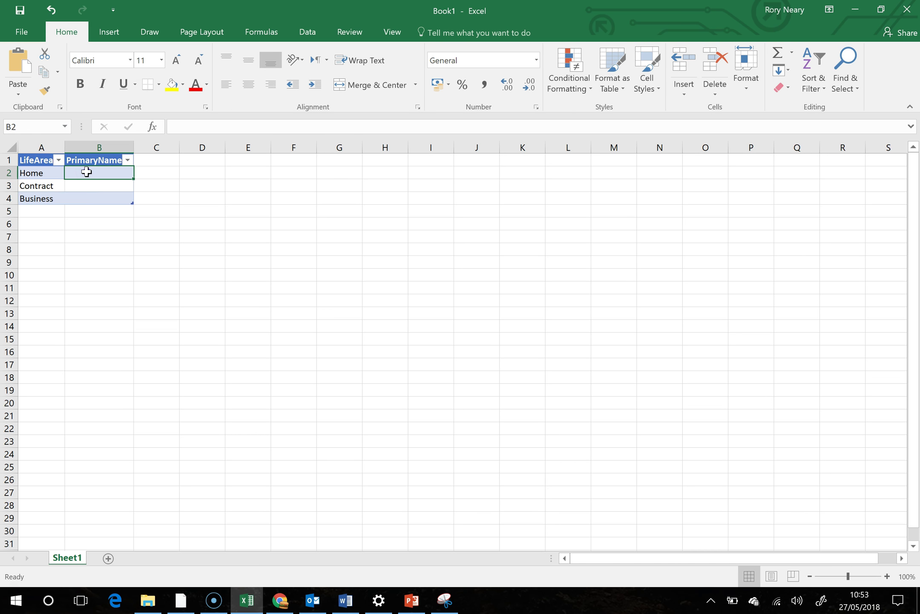
{"action": "type", "text": "test"}
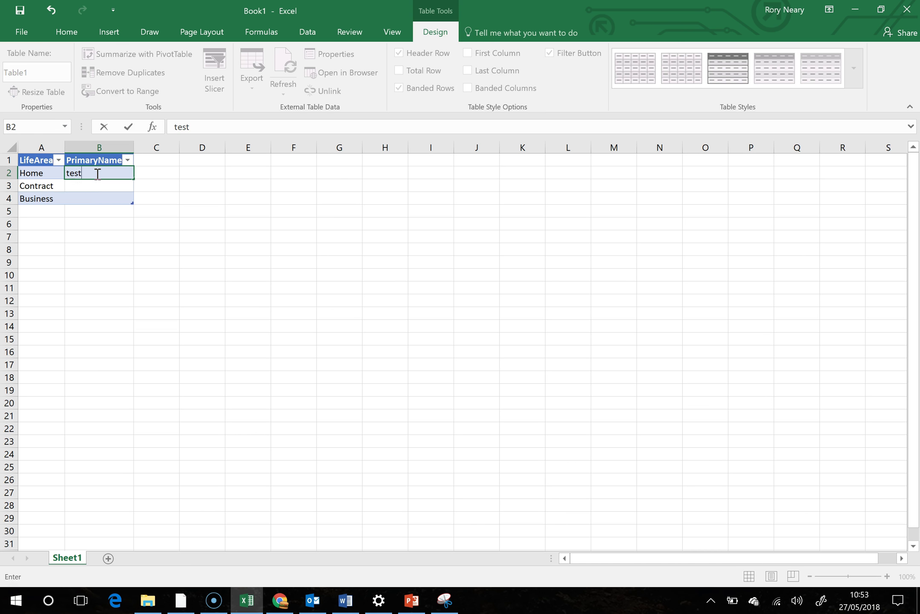
{"action": "key", "text": "Return"}
{"action": "type", "text": "test"}
{"action": "key", "text": "Return"}
{"action": "type", "text": "test"}
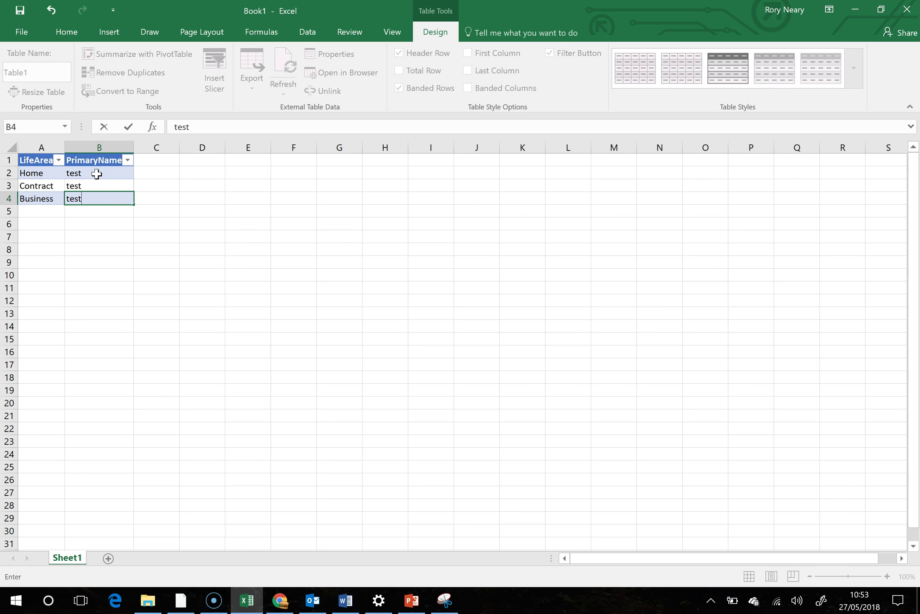
{"action": "left_click", "coordinate": [69, 250]}
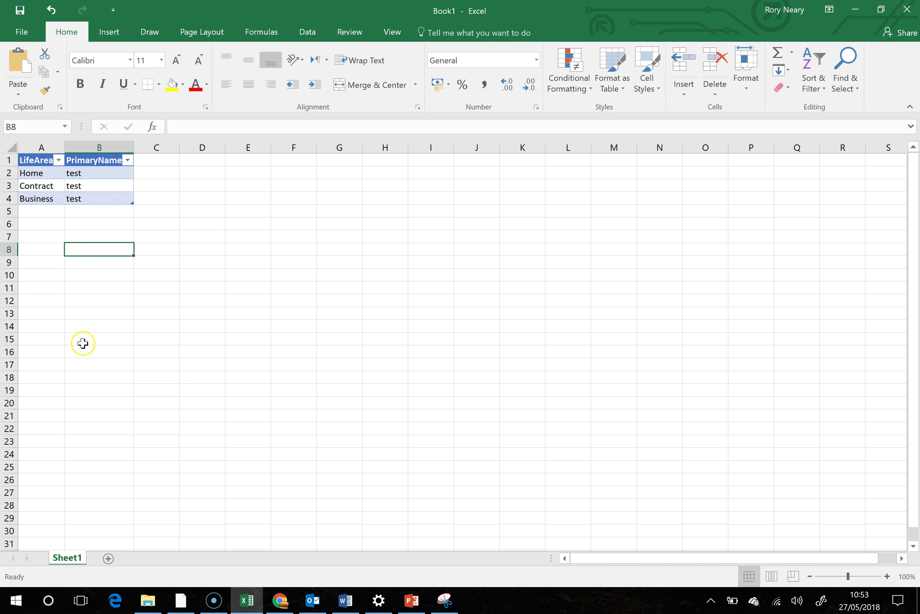
Step: Rename the table as LifeArea
{"action": "left_click", "coordinate": [56, 177]}
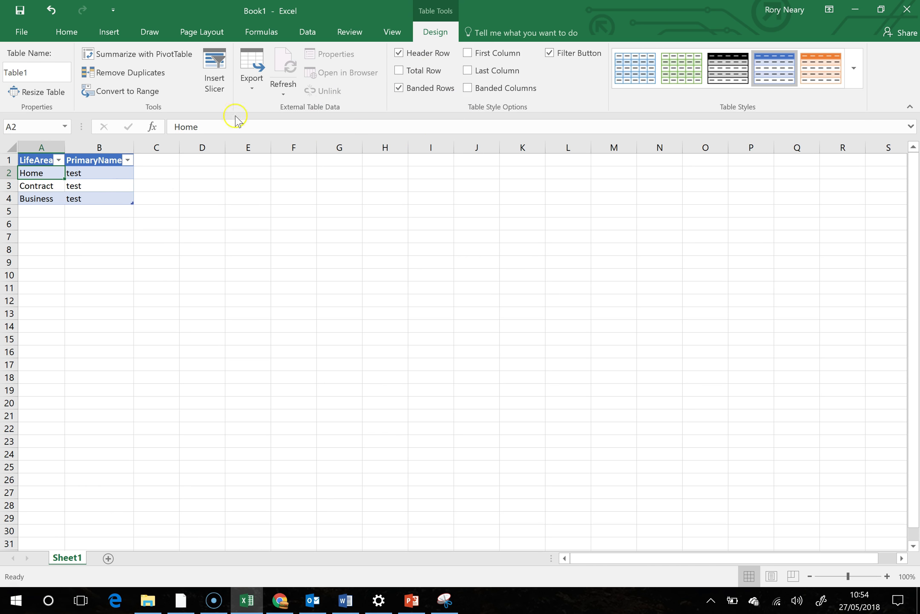
{"action": "left_click", "coordinate": [31, 73]}
{"action": "type", "text": "LifeArea"}
{"action": "left_click", "coordinate": [214, 195]}
Step: Start a second data block with the headers LifeArea in cell D1 and SupplierName in cell E1
{"action": "left_click", "coordinate": [195, 163]}
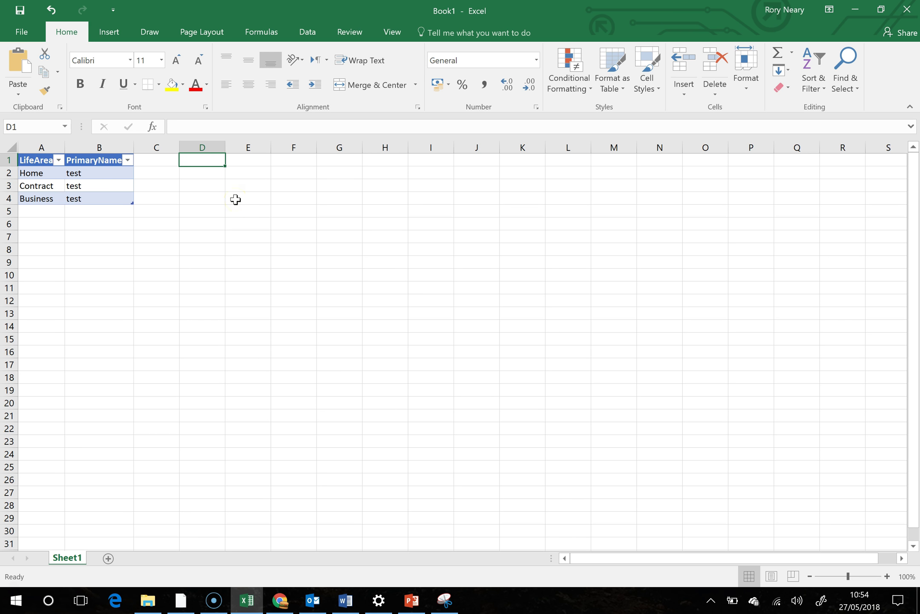
{"action": "key", "text": "Right"}
{"action": "key", "text": "Left"}
{"action": "type", "text": "LifeArea"}
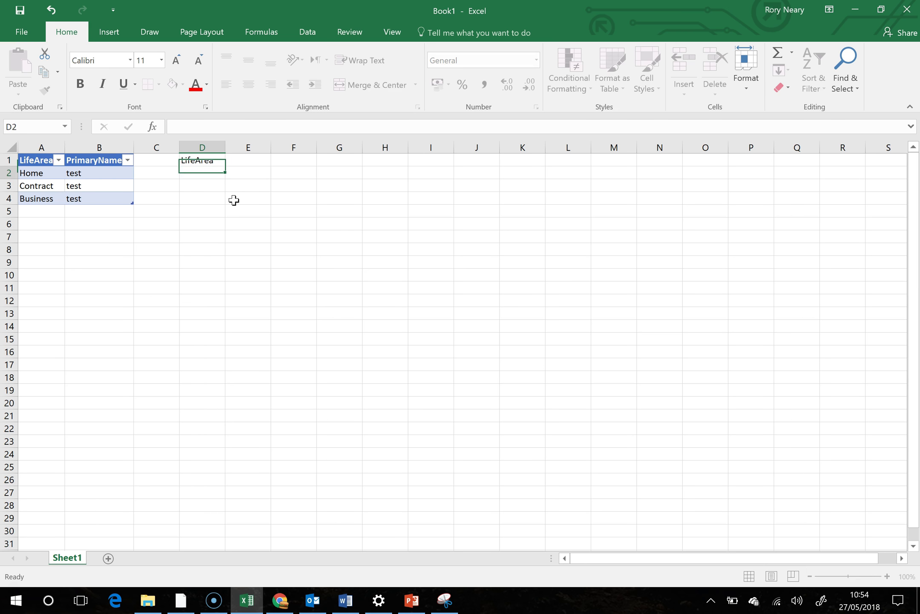
{"action": "key", "text": "Tab"}
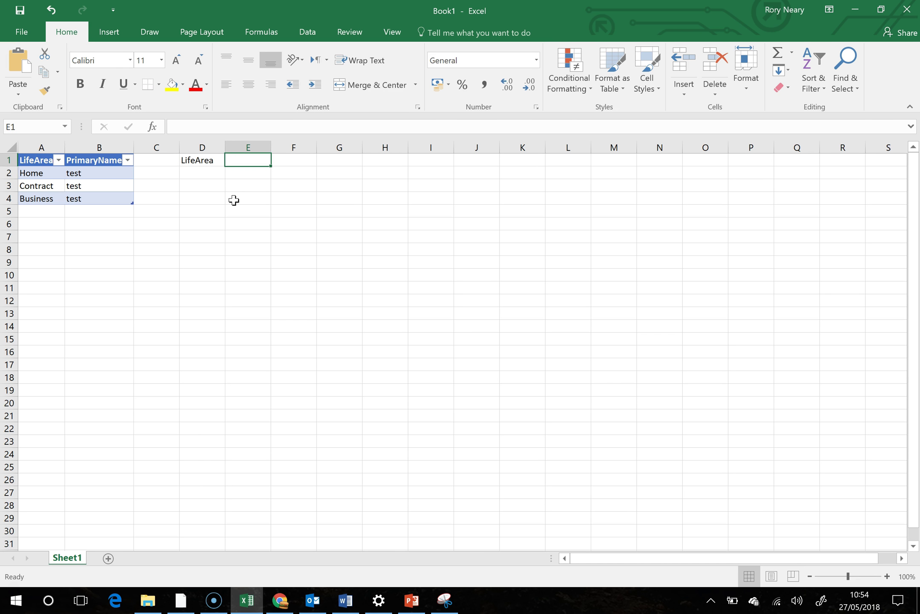
{"action": "type", "text": "Suppli"}
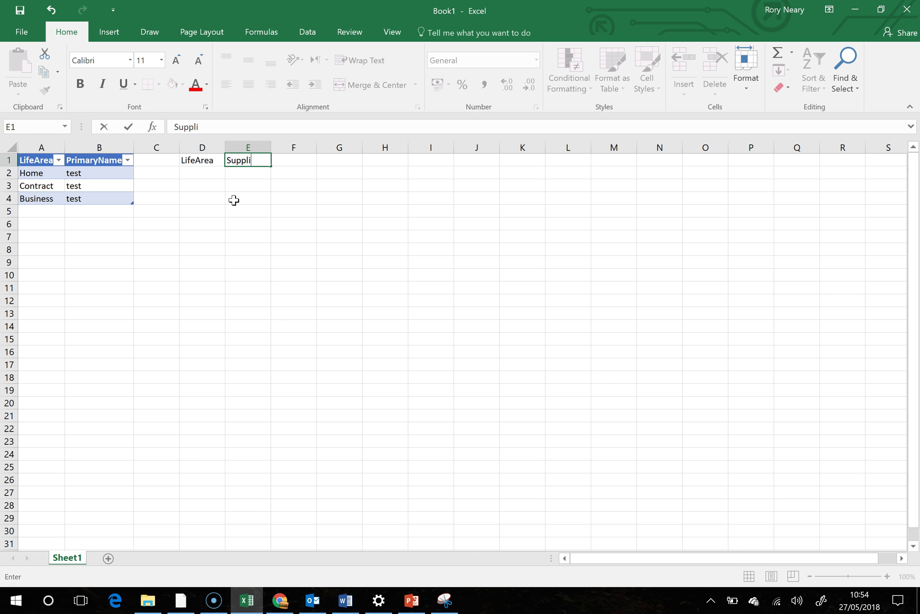
{"action": "type", "text": "erName"}
{"action": "key", "text": "Return"}
Step: Widen column E to fit its header and enter the header PrimaryName in cell F1
{"action": "key", "text": "Up"}
{"action": "key", "text": "Tab"}
{"action": "left_click_drag", "start_coordinate": [271, 147], "coordinate": [287, 147]}
{"action": "type", "text": "Pr"}
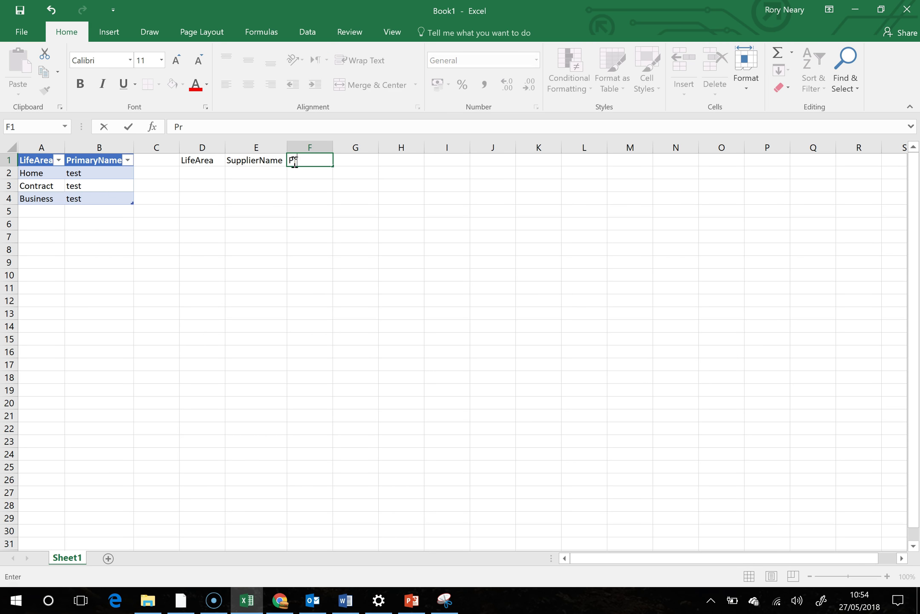
{"action": "type", "text": "imaryName"}
{"action": "key", "text": "Return"}
Step: Enter Home in cells D2 and D3 under the second LifeArea header
{"action": "left_click_drag", "start_coordinate": [208, 160], "coordinate": [305, 155]}
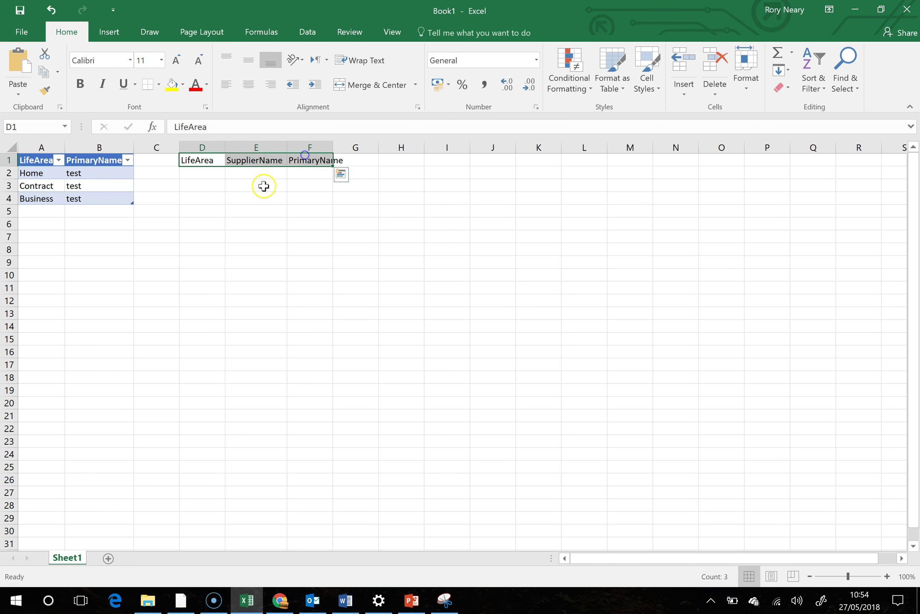
{"action": "left_click", "coordinate": [202, 175]}
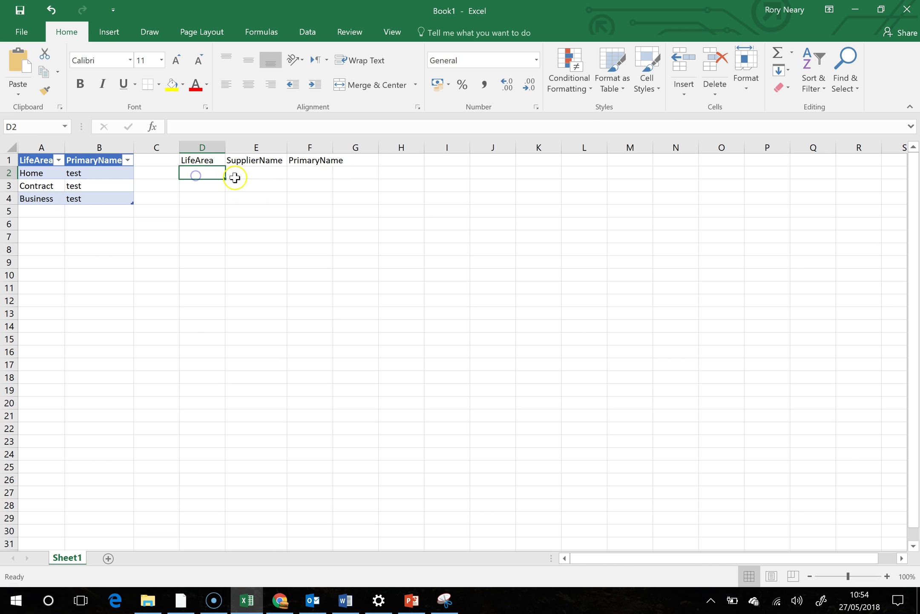
{"action": "type", "text": "Home"}
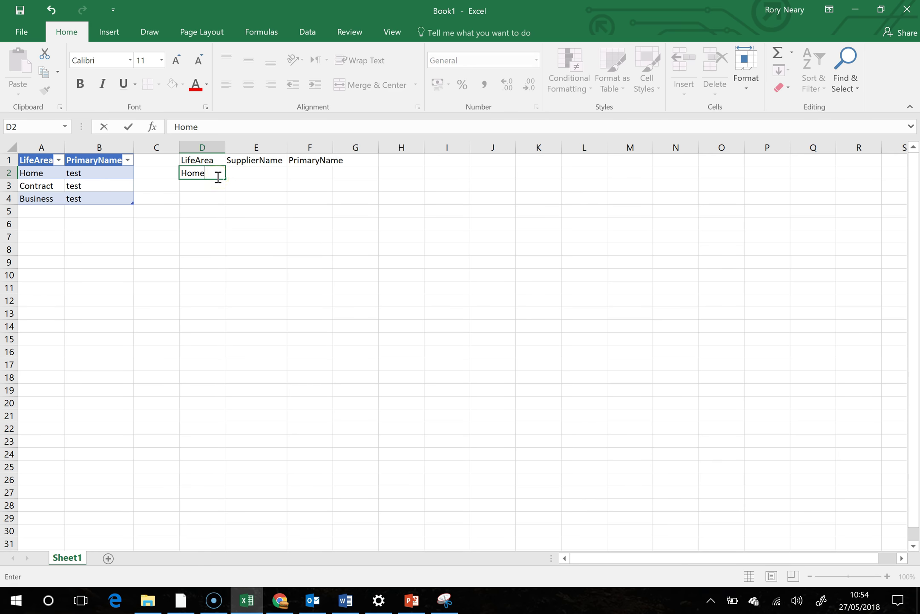
{"action": "key", "text": "Return"}
{"action": "type", "text": "HOme"}
{"action": "key", "text": "BackSpace"}
{"action": "key", "text": "BackSpace"}
{"action": "type", "text": "ome"}
{"action": "key", "text": "Return"}
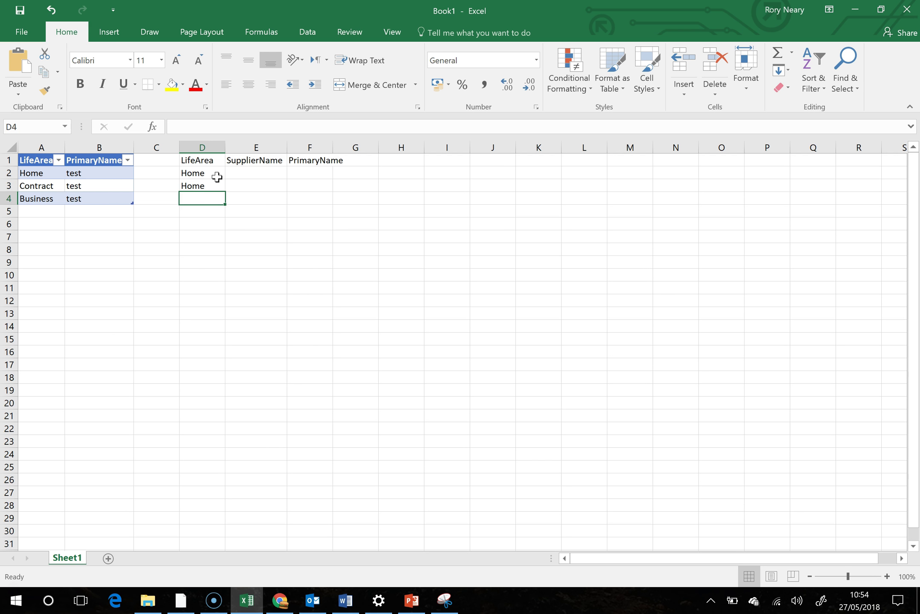
Step: Enter Business in cell D4 as the third value under the second LifeArea header
{"action": "type", "text": "Business"}
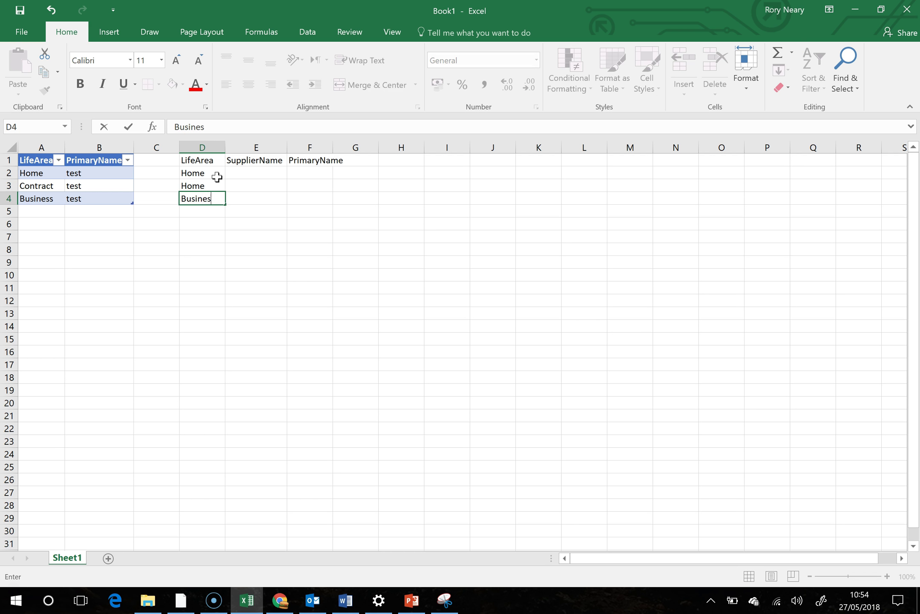
{"action": "key", "text": "Return"}
{"action": "key", "text": "Up"}
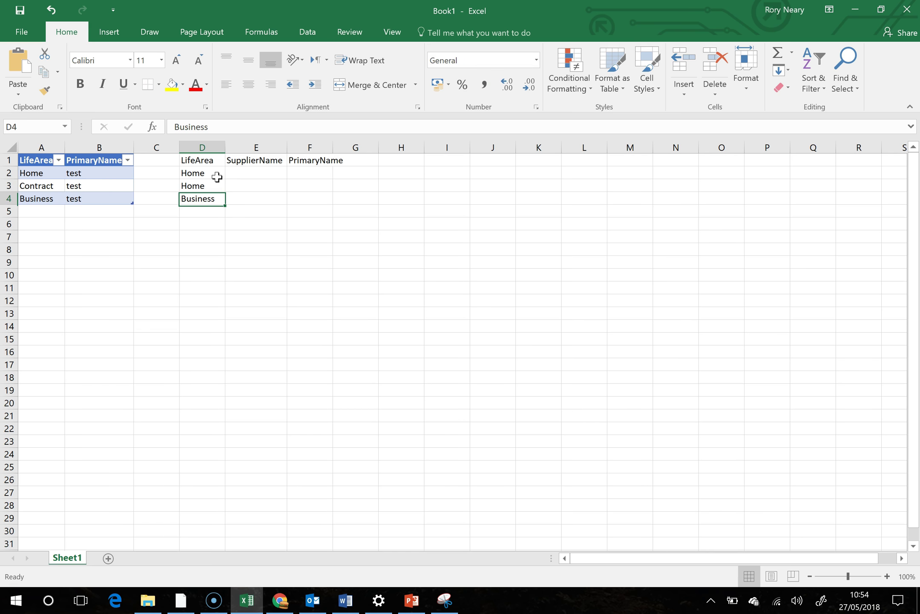
Step: Enter Microsoft as the supplier name for the Business row in cell E4
{"action": "key", "text": "Right"}
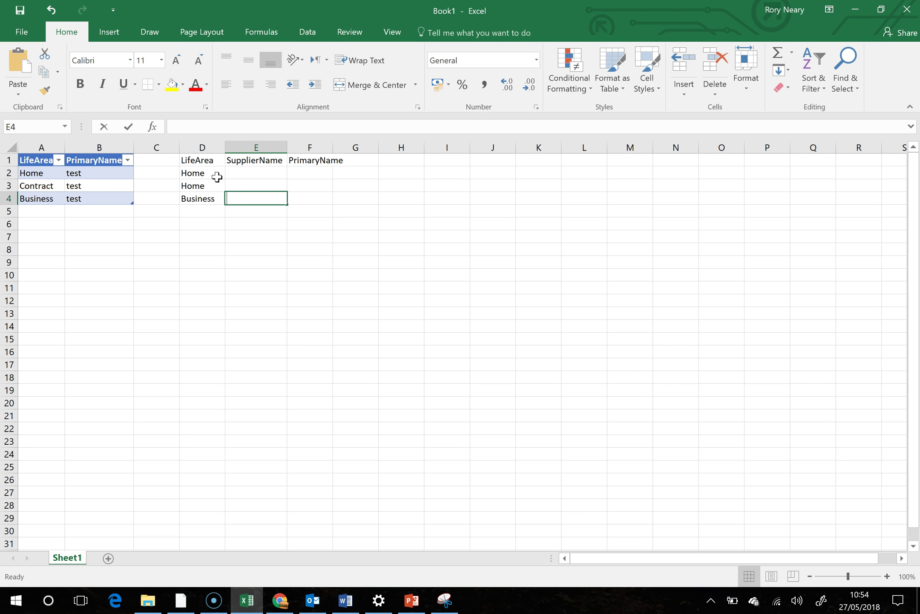
{"action": "type", "text": "Off"}
{"action": "key", "text": "BackSpace"}
{"action": "key", "text": "BackSpace"}
{"action": "key", "text": "BackSpace"}
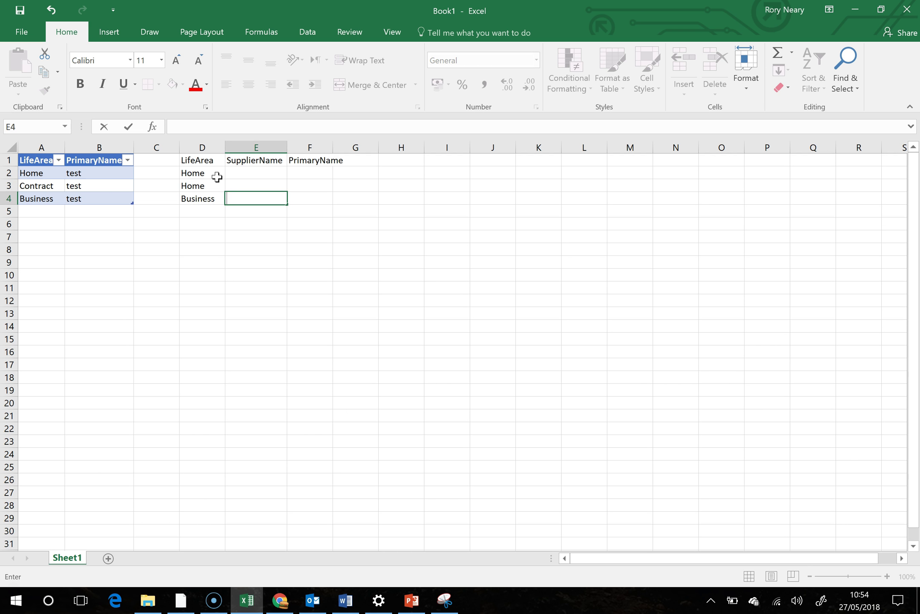
{"action": "type", "text": "Micfroso"}
{"action": "key", "text": "BackSpace"}
{"action": "key", "text": "BackSpace"}
{"action": "type", "text": "sof"}
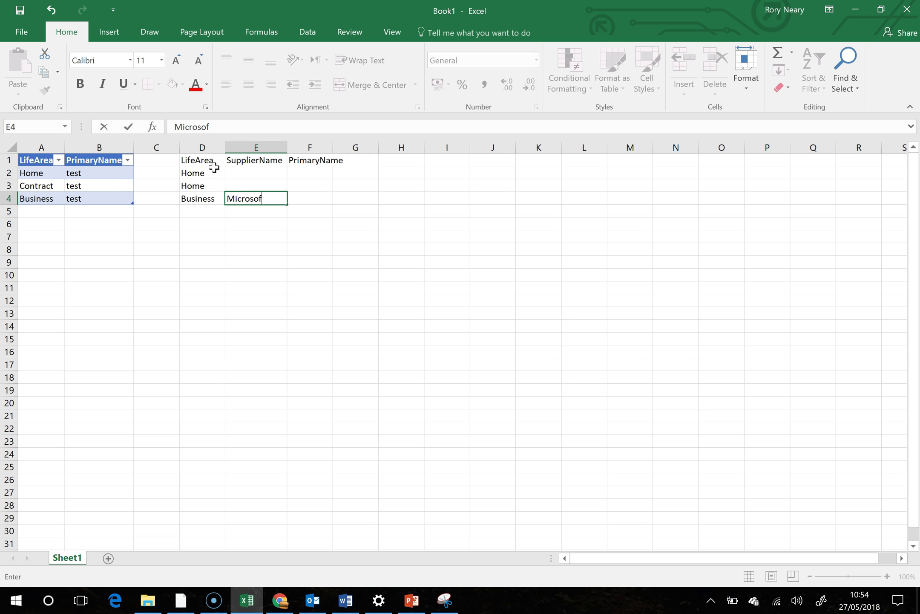
{"action": "type", "text": "t"}
{"action": "key", "text": "Return"}
Step: Enter British Gas as the supplier name for the first Home row in cell E2
{"action": "key", "text": "Up"}
{"action": "key", "text": "Up"}
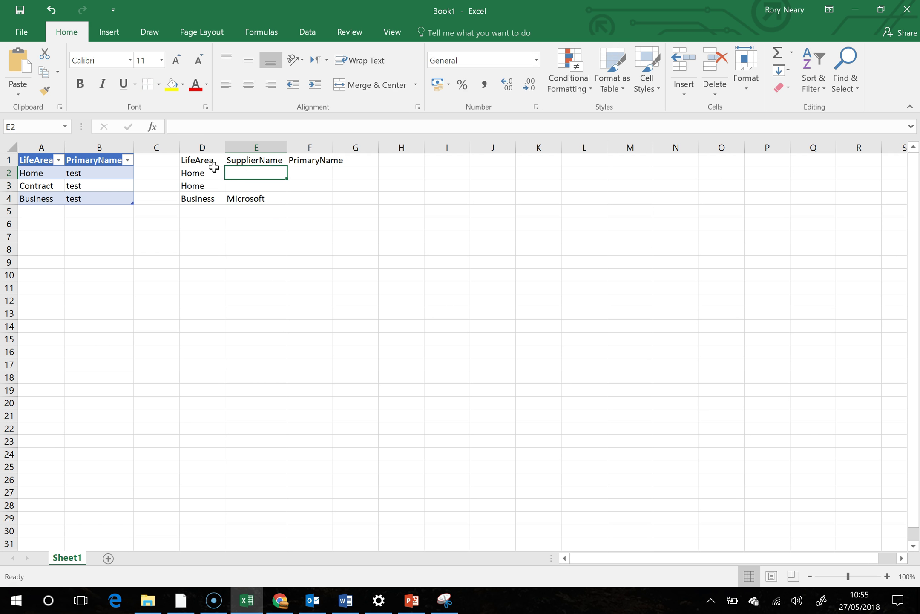
{"action": "type", "text": "British Gas"}
{"action": "key", "text": "Right"}
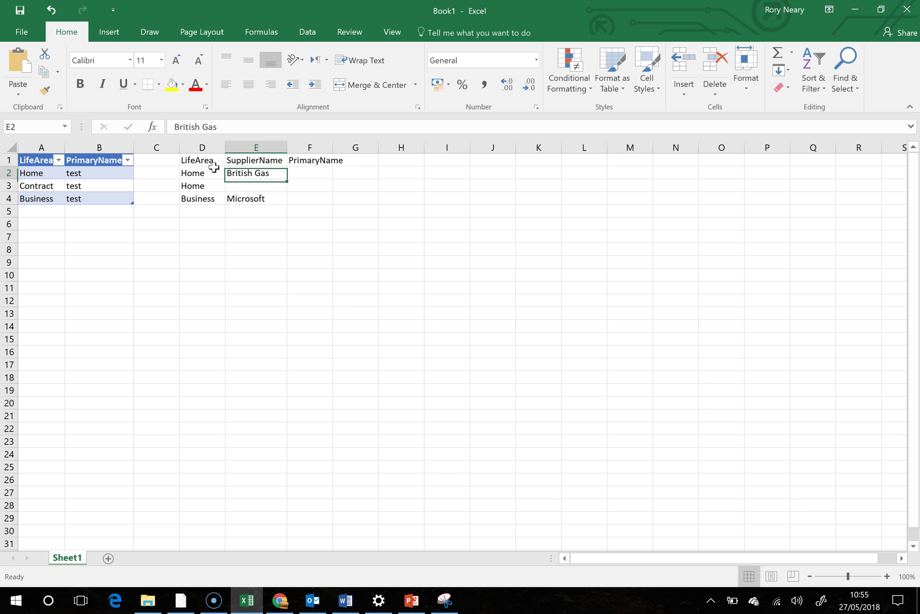
Step: Fill the second block's PrimaryName cells F2 to F4 with Test
{"action": "type", "text": "Test"}
{"action": "key", "text": "Return"}
{"action": "type", "text": "T"}
{"action": "key", "text": "Return"}
{"action": "type", "text": "Tes"}
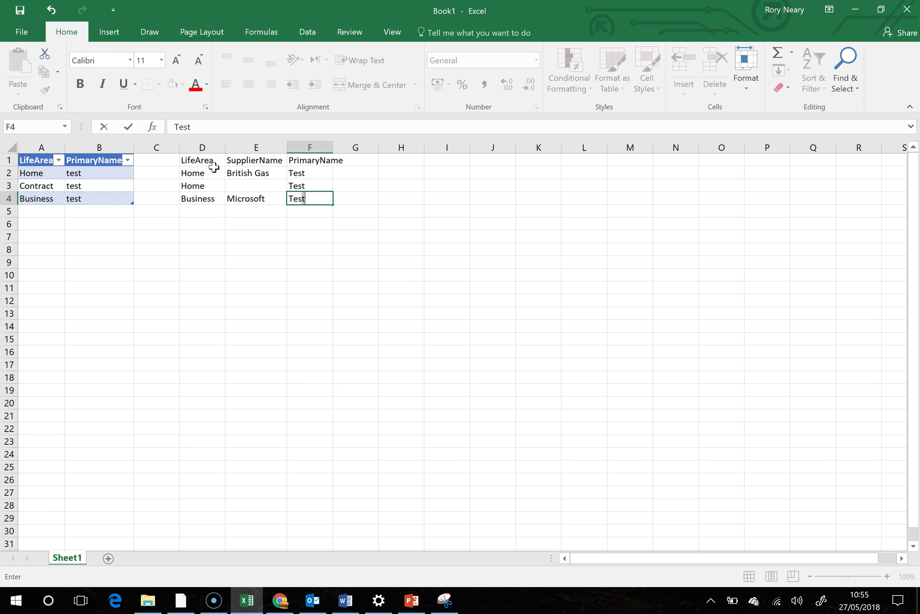
{"action": "type", "text": "t"}
{"action": "key", "text": "Return"}
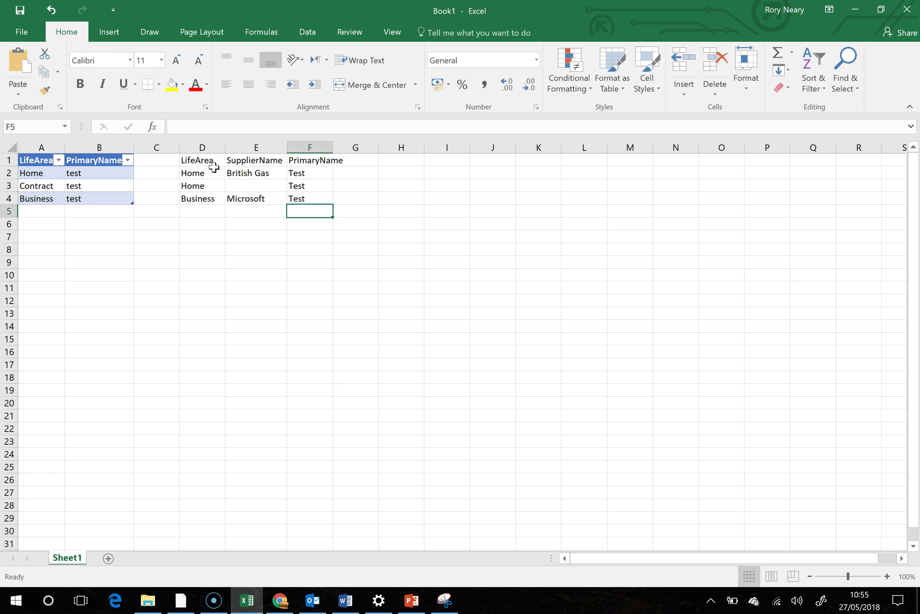
Step: Enter BT as the supplier name for the second Home row in cell E3
{"action": "key", "text": "Up"}
{"action": "key", "text": "Up"}
{"action": "key", "text": "Left"}
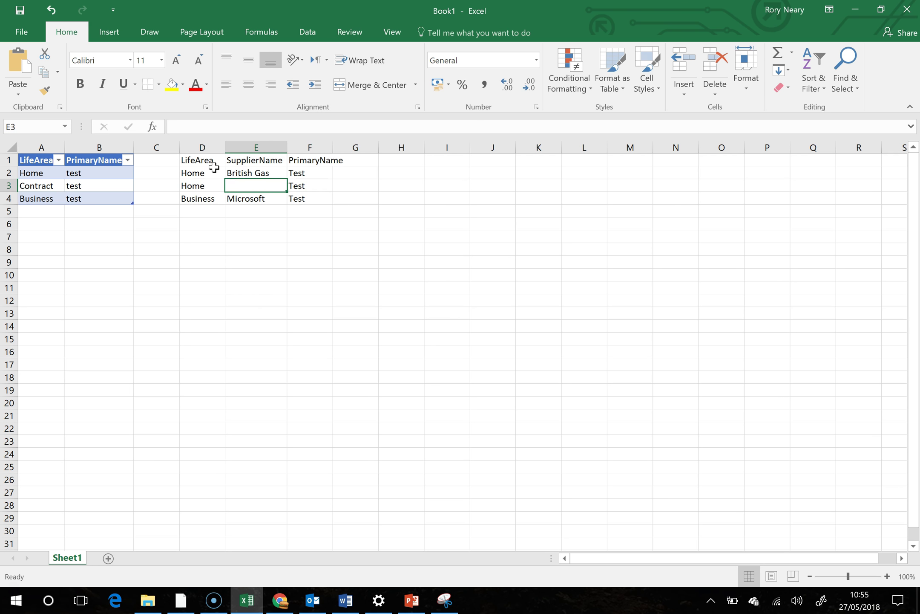
{"action": "type", "text": "British Tele"}
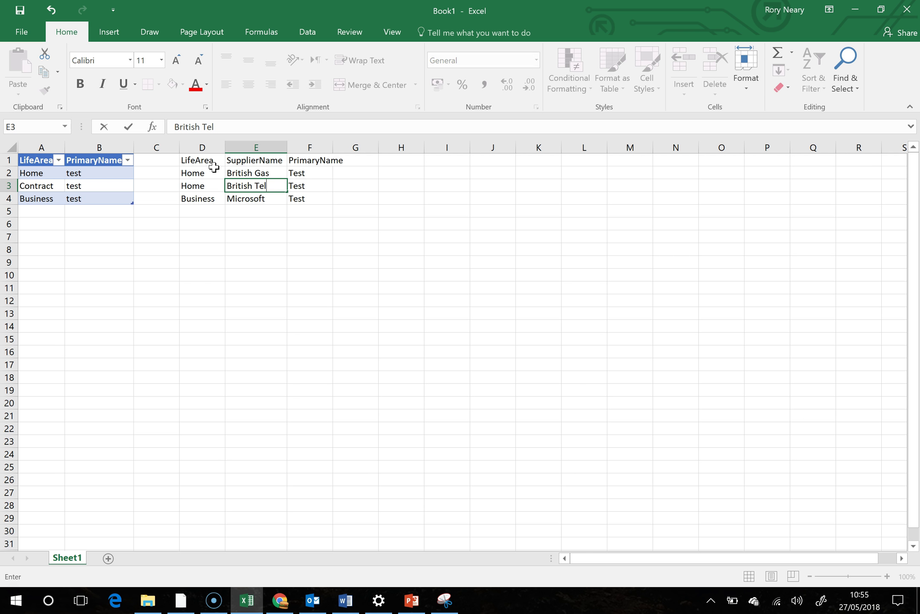
{"action": "key", "text": "BackSpace"}
{"action": "key", "text": "BackSpace"}
{"action": "key", "text": "BackSpace"}
{"action": "key", "text": "BackSpace"}
{"action": "key", "text": "BackSpace"}
{"action": "key", "text": "BackSpace"}
{"action": "key", "text": "BackSpace"}
{"action": "key", "text": "BackSpace"}
{"action": "key", "text": "BackSpace"}
{"action": "key", "text": "Return"}
{"action": "key", "text": "Return"}
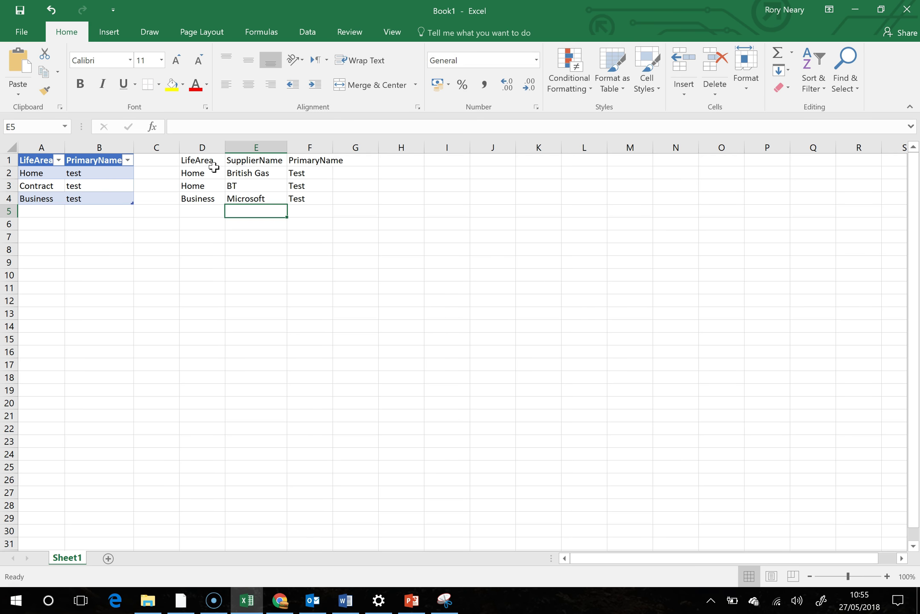
Step: Convert the range D1:F4 into a table that has headers
{"action": "left_click_drag", "start_coordinate": [213, 166], "coordinate": [297, 199]}
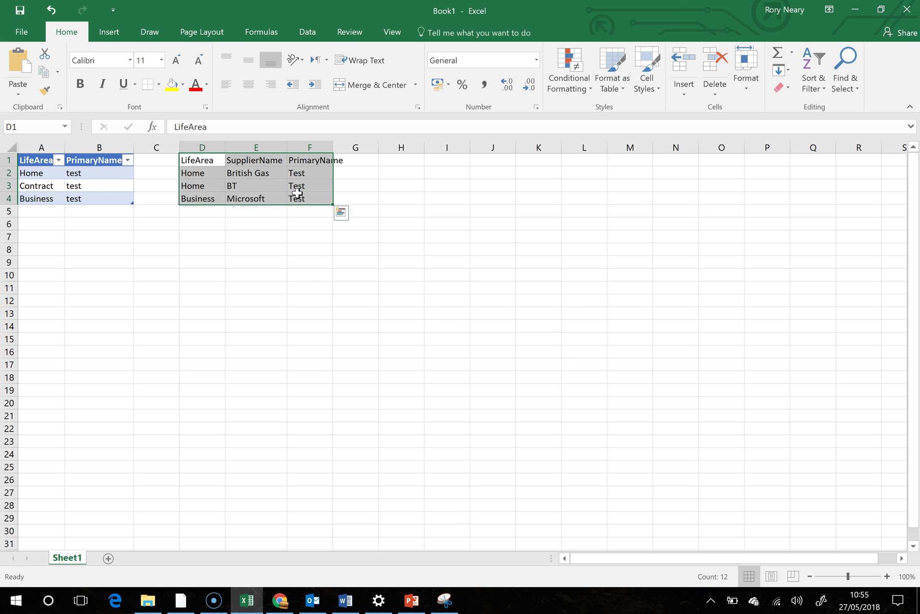
{"action": "key", "text": "ctrl+t"}
{"action": "left_click", "coordinate": [425, 305]}
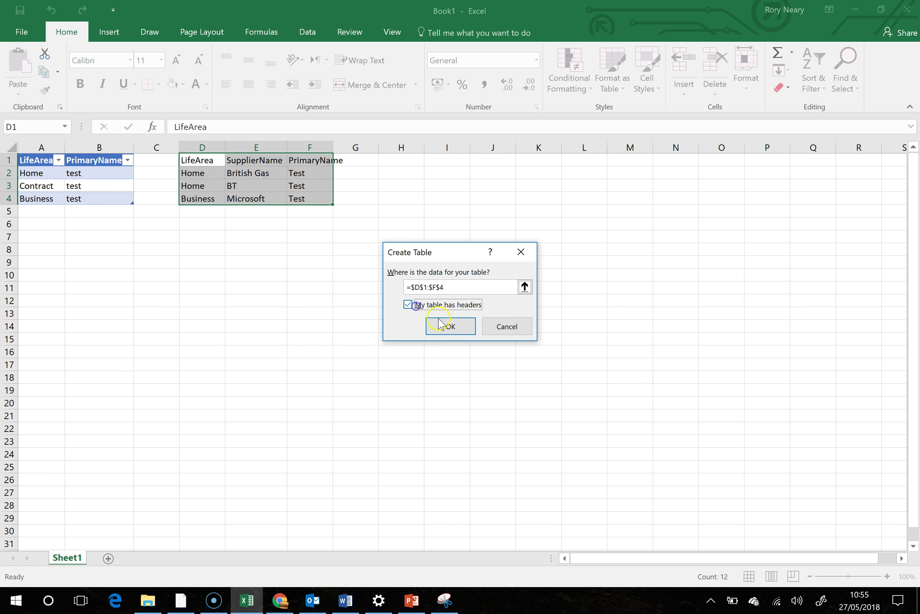
{"action": "left_click", "coordinate": [453, 326]}
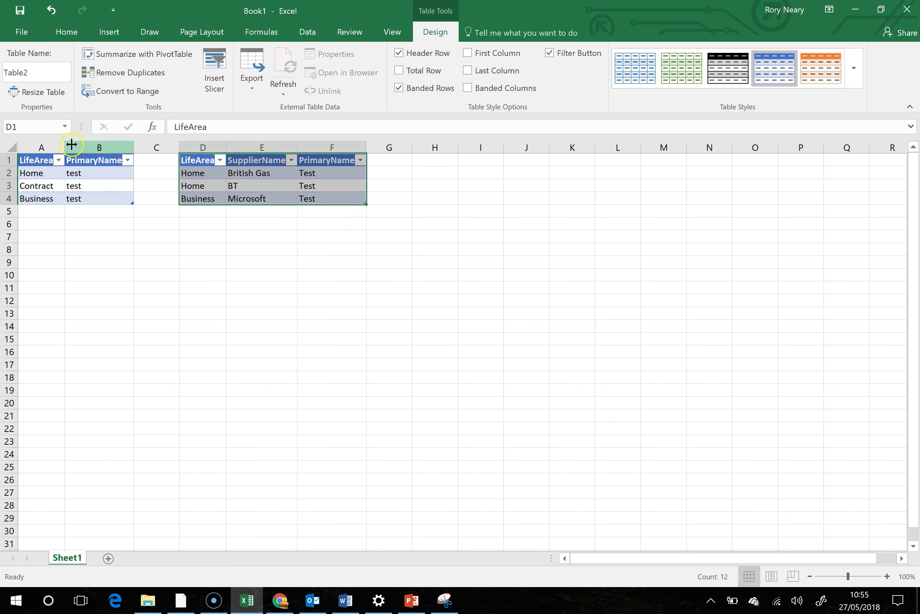
Step: Rename the new supplier table as Suppliers
{"action": "left_click", "coordinate": [4, 72]}
{"action": "double_click", "coordinate": [43, 73]}
{"action": "type", "text": "Suppliers"}
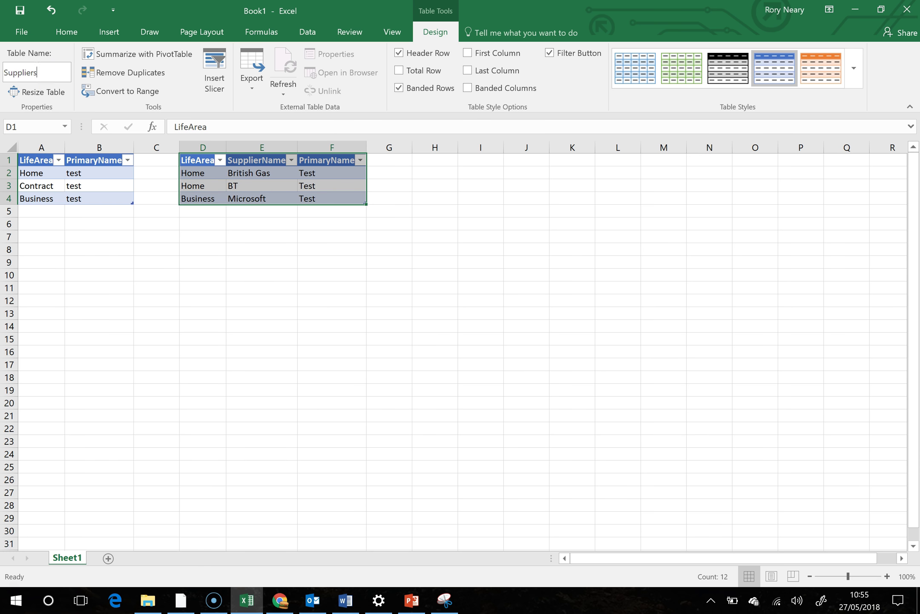
{"action": "key", "text": "Return"}
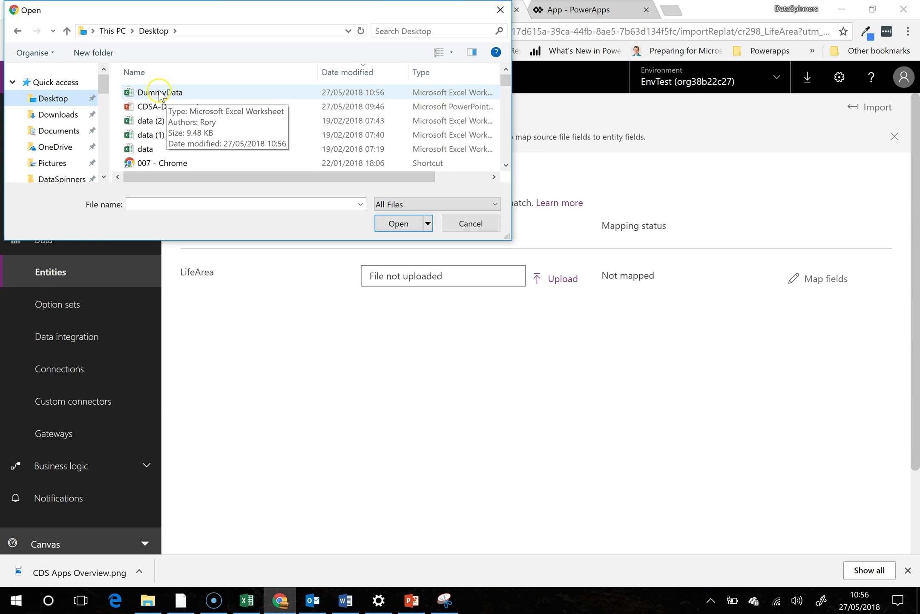
Step: In PowerApps, upload the DummyData workbook for the LifeArea entity and map its required LifeArea field to the LifeArea source column
{"action": "left_click", "coordinate": [158, 93]}
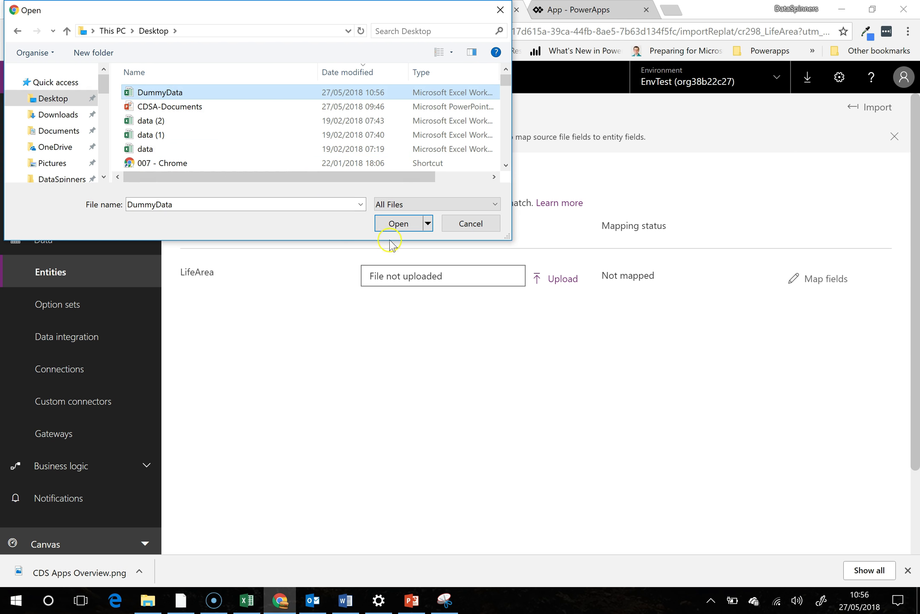
{"action": "left_click", "coordinate": [400, 225]}
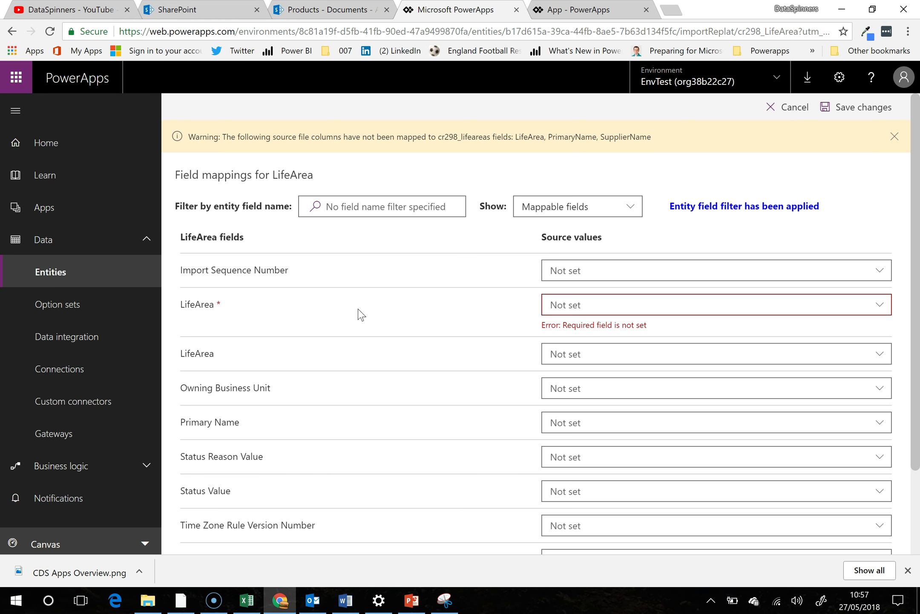
{"action": "scroll", "coordinate": [361, 315], "scroll_direction": "down", "scroll_amount": 1}
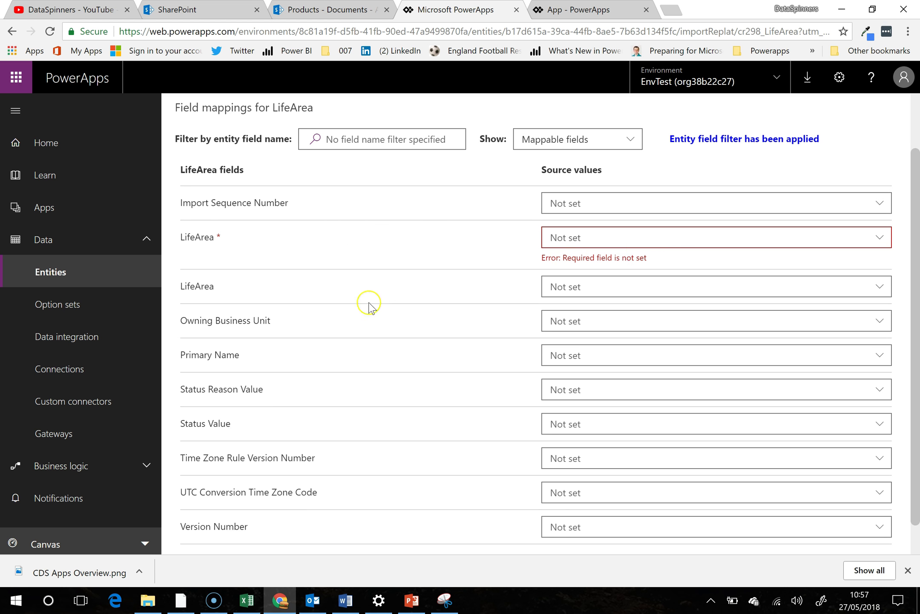
{"action": "left_click", "coordinate": [886, 238]}
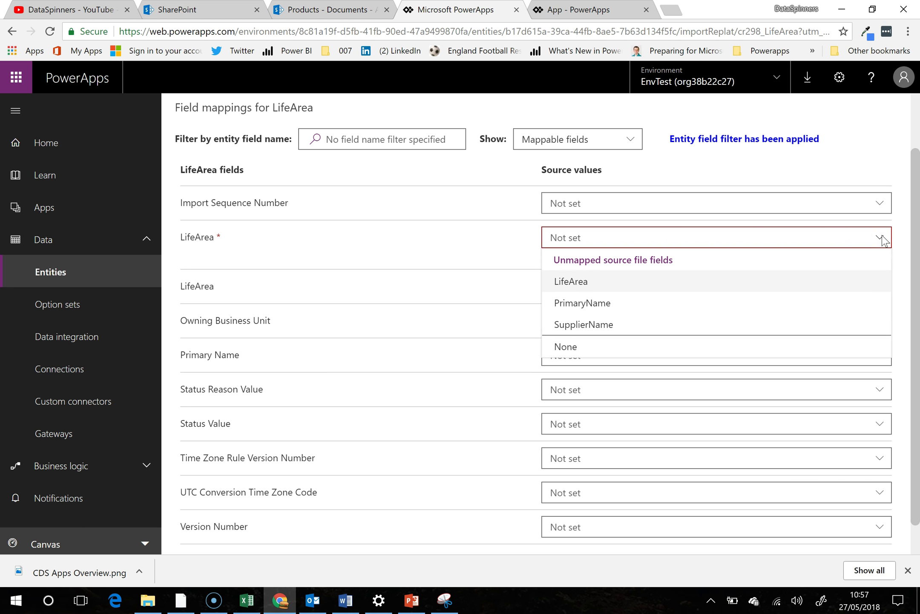
{"action": "left_click", "coordinate": [777, 255]}
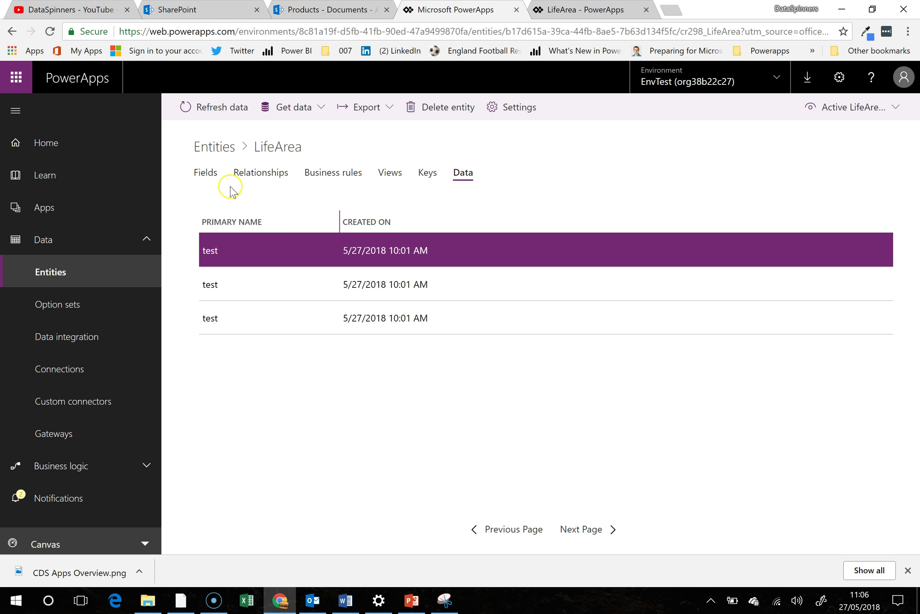
Step: Return to the entities list, select the Supplier entity and start getting its data from Excel
{"action": "left_click", "coordinate": [219, 153]}
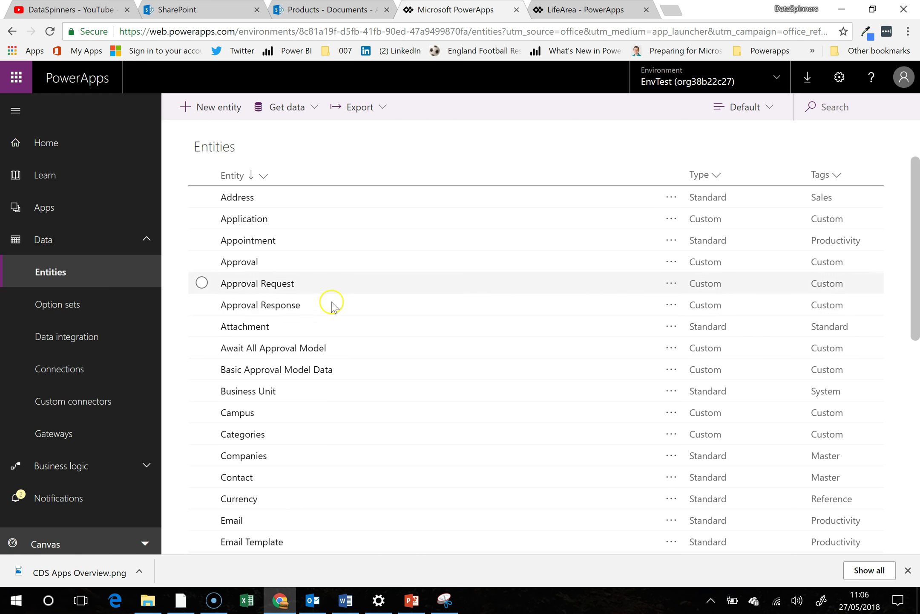
{"action": "scroll", "coordinate": [373, 335], "scroll_direction": "down", "scroll_amount": 3}
{"action": "scroll", "coordinate": [373, 335], "scroll_direction": "up", "scroll_amount": 3}
{"action": "scroll", "coordinate": [373, 335], "scroll_direction": "down", "scroll_amount": 2}
{"action": "scroll", "coordinate": [373, 335], "scroll_direction": "down", "scroll_amount": 5}
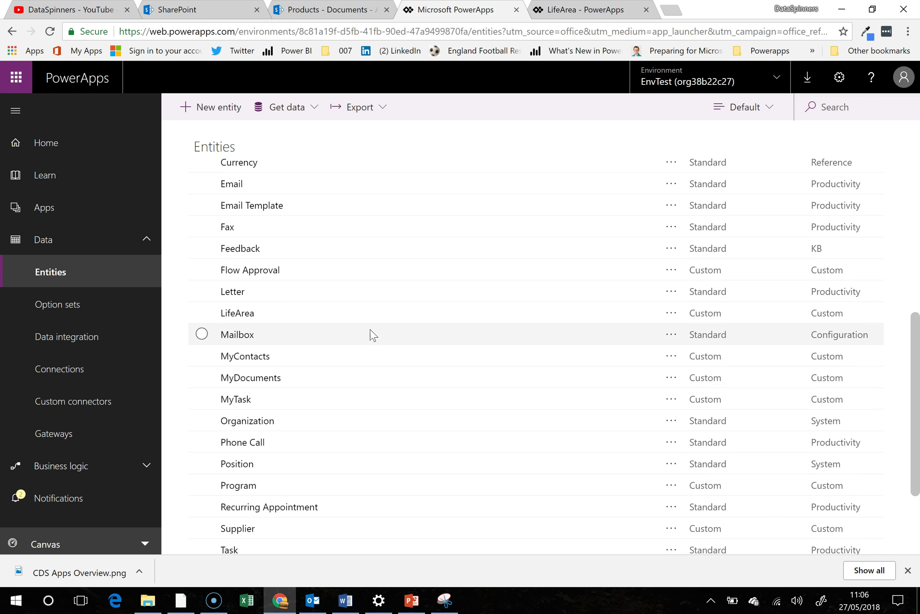
{"action": "scroll", "coordinate": [373, 335], "scroll_direction": "up", "scroll_amount": 4}
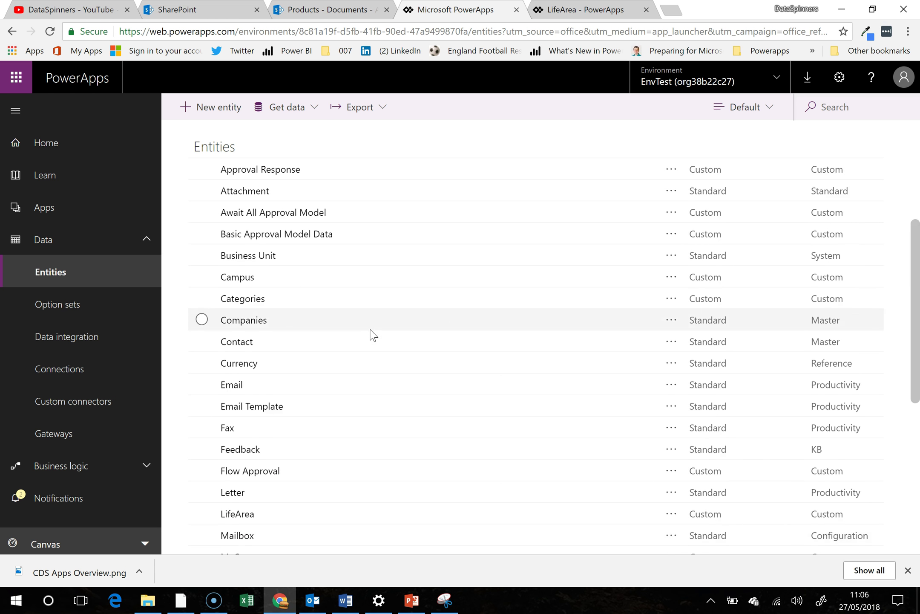
{"action": "scroll", "coordinate": [373, 335], "scroll_direction": "down", "scroll_amount": 7}
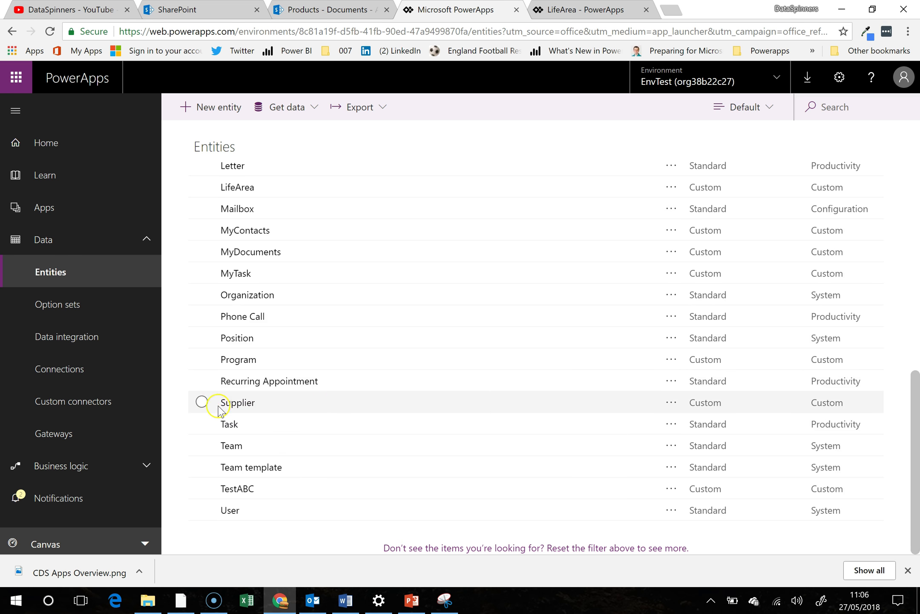
{"action": "left_click", "coordinate": [202, 402]}
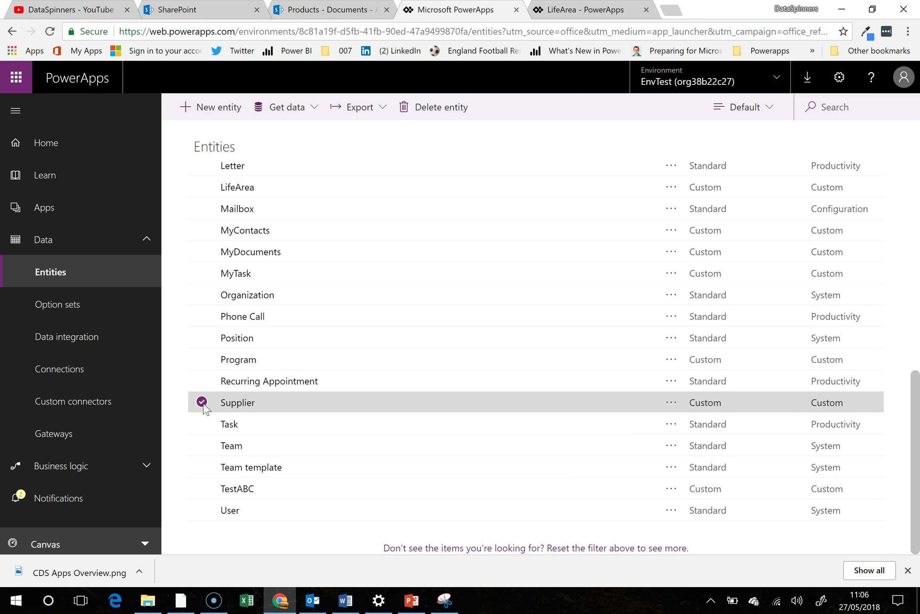
{"action": "left_click", "coordinate": [314, 110]}
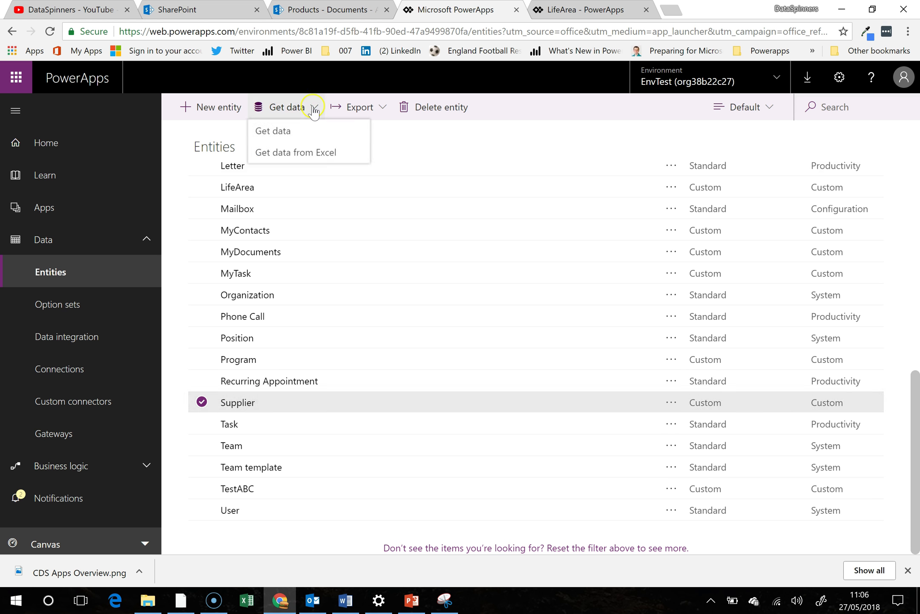
{"action": "left_click", "coordinate": [299, 152]}
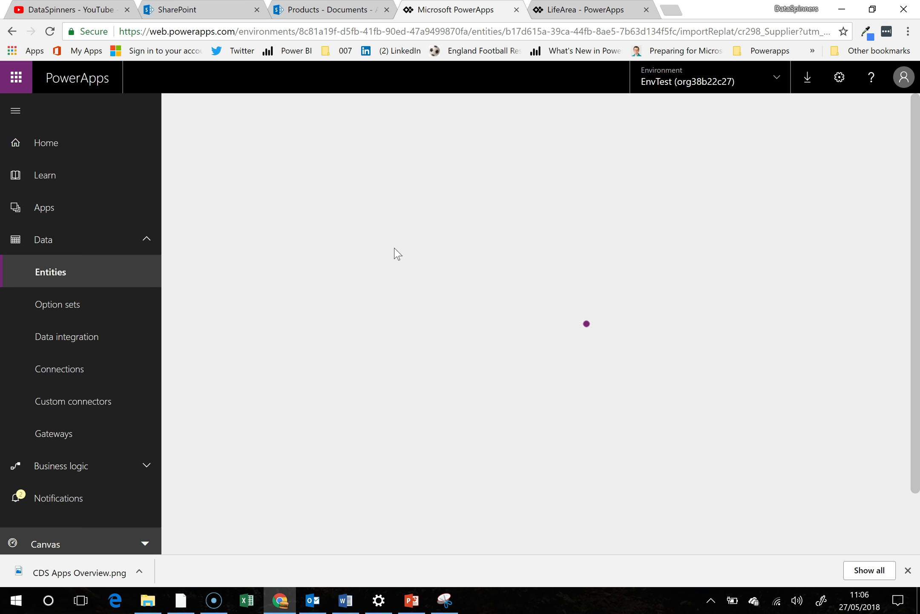
Step: Upload the DummyDataSuppliers workbook from the Desktop as the Supplier entity's import file
{"action": "left_click", "coordinate": [446, 239]}
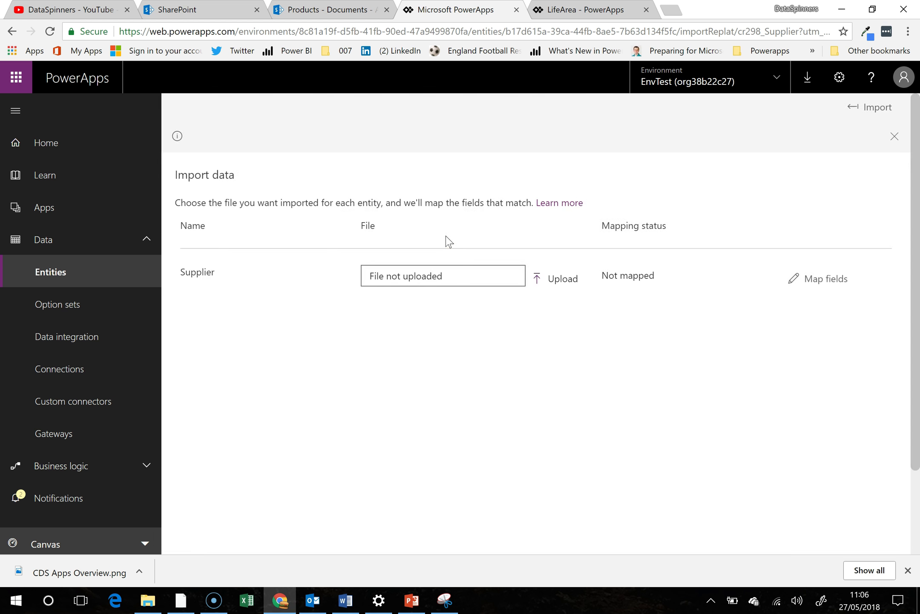
{"action": "left_click", "coordinate": [412, 271]}
{"action": "left_click", "coordinate": [557, 281]}
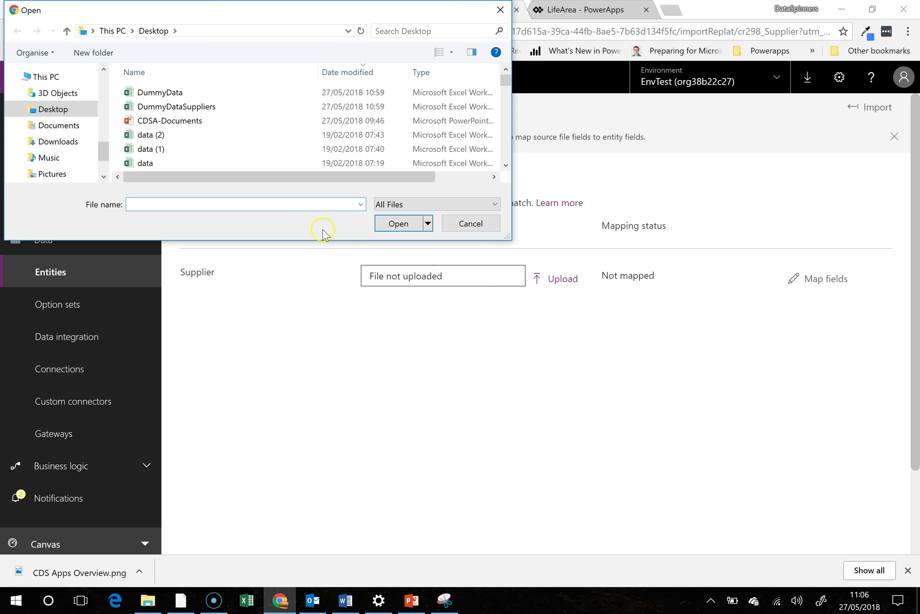
{"action": "left_click", "coordinate": [200, 108]}
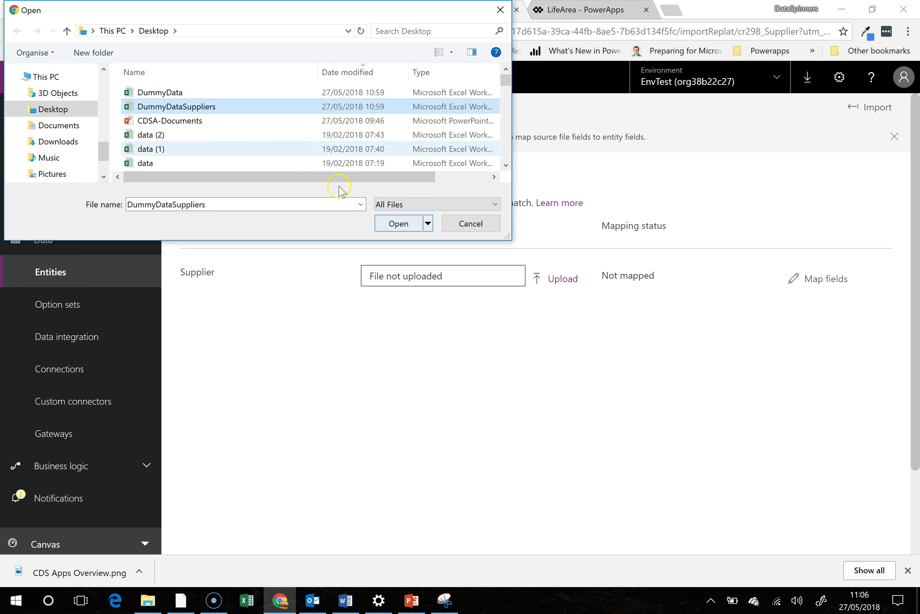
{"action": "left_click", "coordinate": [396, 225]}
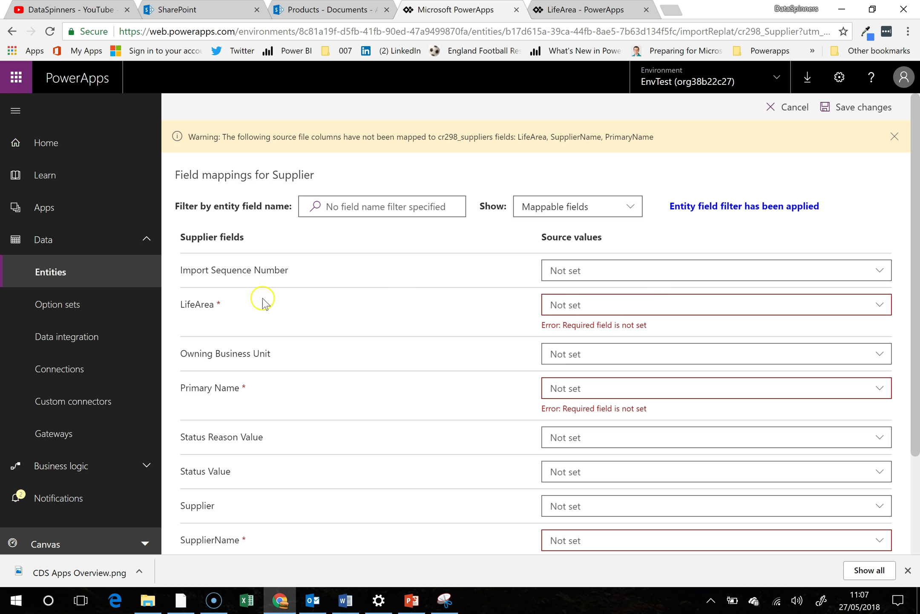
Step: Map the Supplier entity's required LifeArea, Primary Name and SupplierName fields to the LifeArea, PrimaryName and SupplierName source columns
{"action": "left_click", "coordinate": [879, 303]}
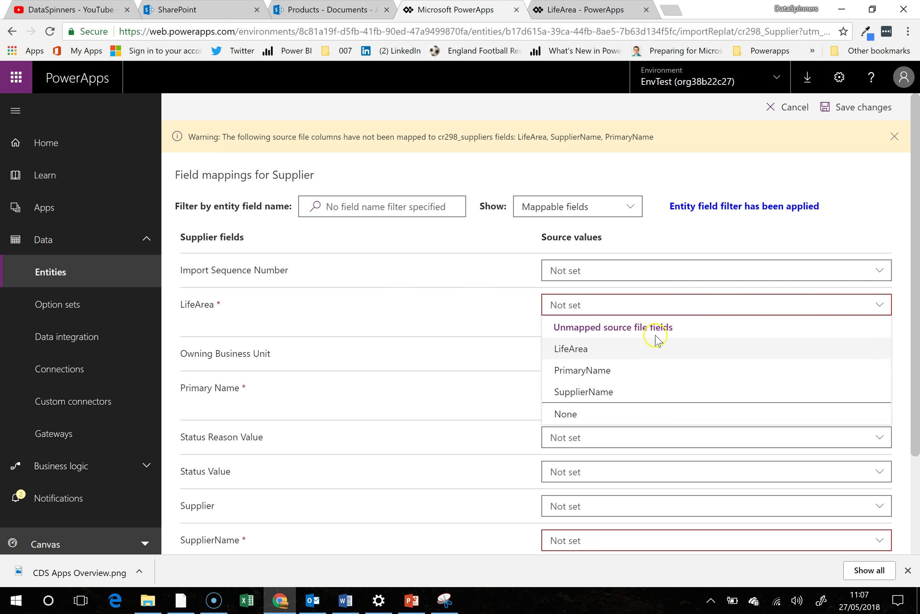
{"action": "left_click", "coordinate": [613, 350]}
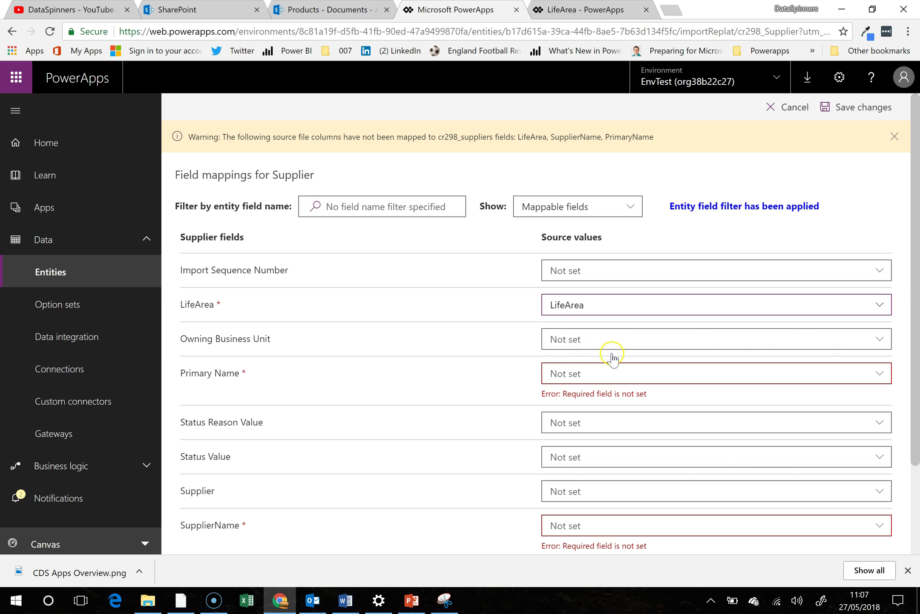
{"action": "left_click", "coordinate": [699, 377]}
{"action": "left_click", "coordinate": [594, 417]}
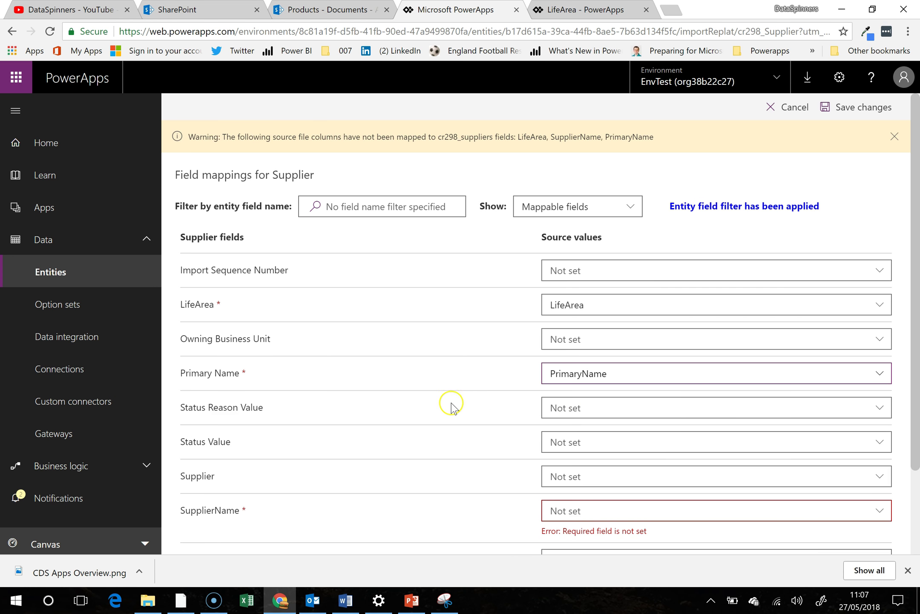
{"action": "scroll", "coordinate": [451, 405], "scroll_direction": "down", "scroll_amount": 2}
{"action": "left_click", "coordinate": [594, 442]}
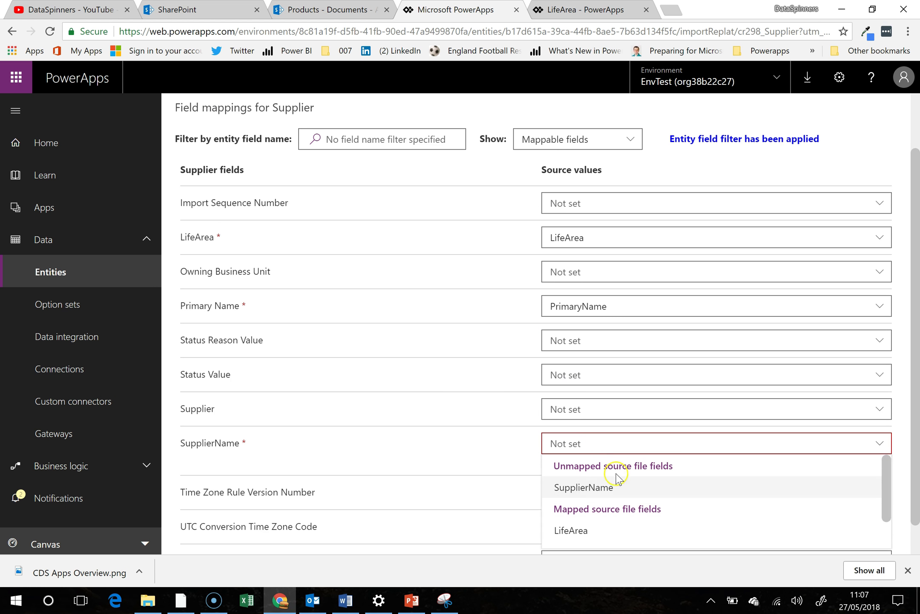
{"action": "left_click", "coordinate": [597, 487]}
{"action": "scroll", "coordinate": [475, 412], "scroll_direction": "down", "scroll_amount": 1}
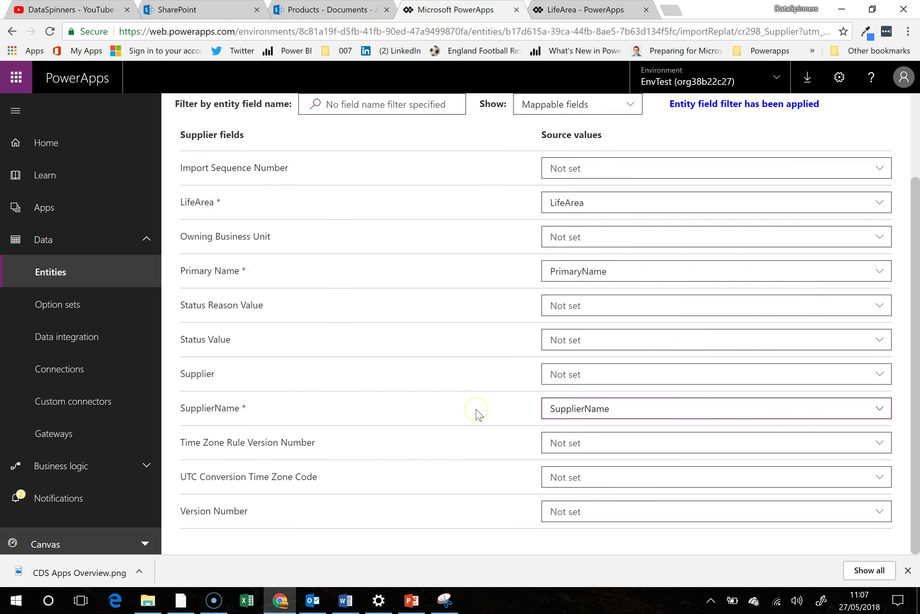
Step: Save the Supplier field mappings and run the import of the supplier data
{"action": "scroll", "coordinate": [479, 413], "scroll_direction": "up", "scroll_amount": 3}
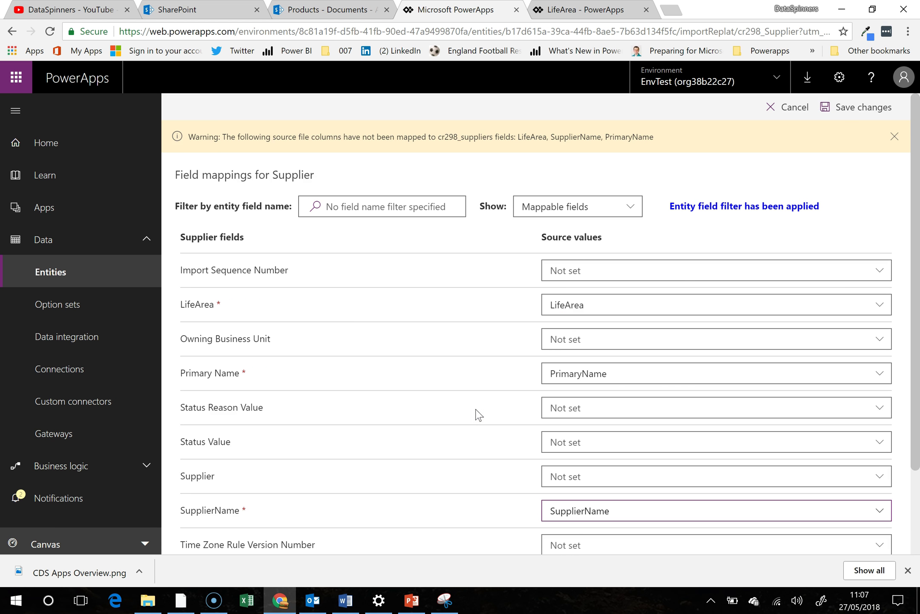
{"action": "left_click", "coordinate": [863, 111]}
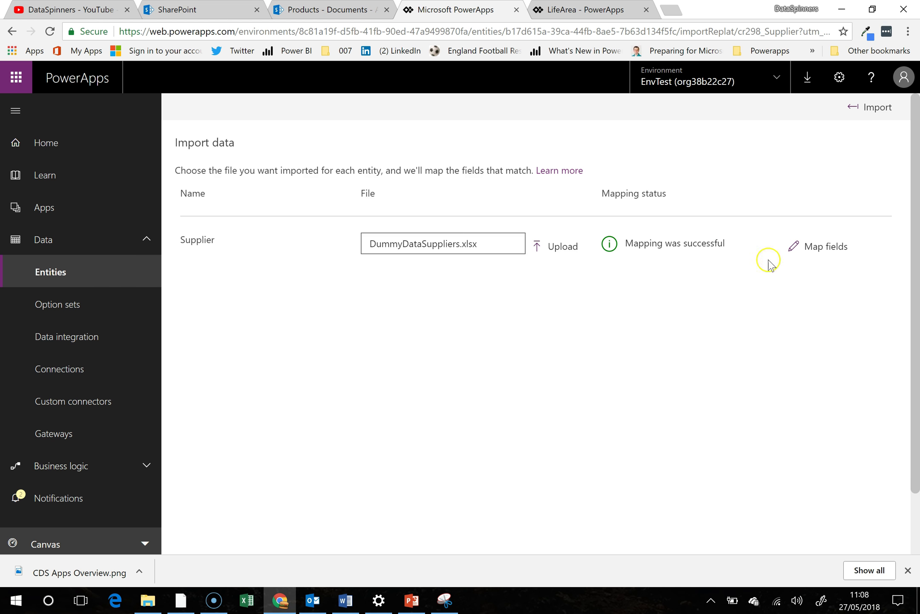
{"action": "left_click", "coordinate": [881, 110]}
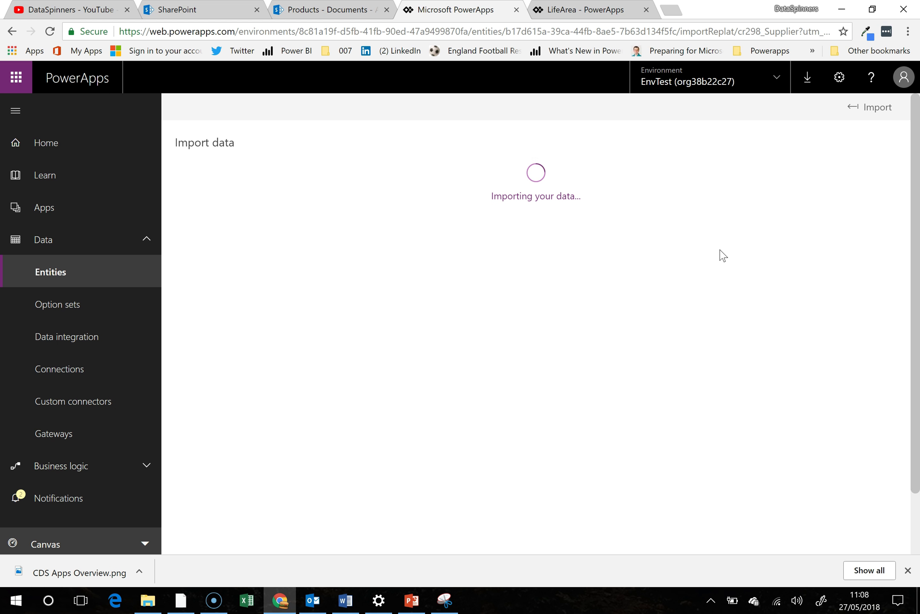
Step: In Excel, add a row with life area MyNewArea and primary name testnew to the DummyData workbook, save it and close Excel
{"action": "left_click", "coordinate": [260, 609]}
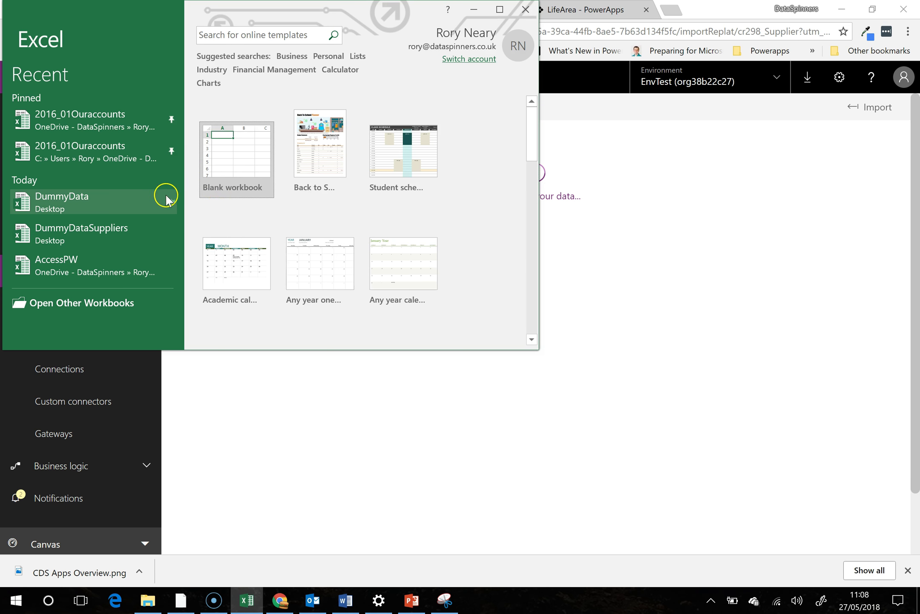
{"action": "left_click", "coordinate": [76, 207]}
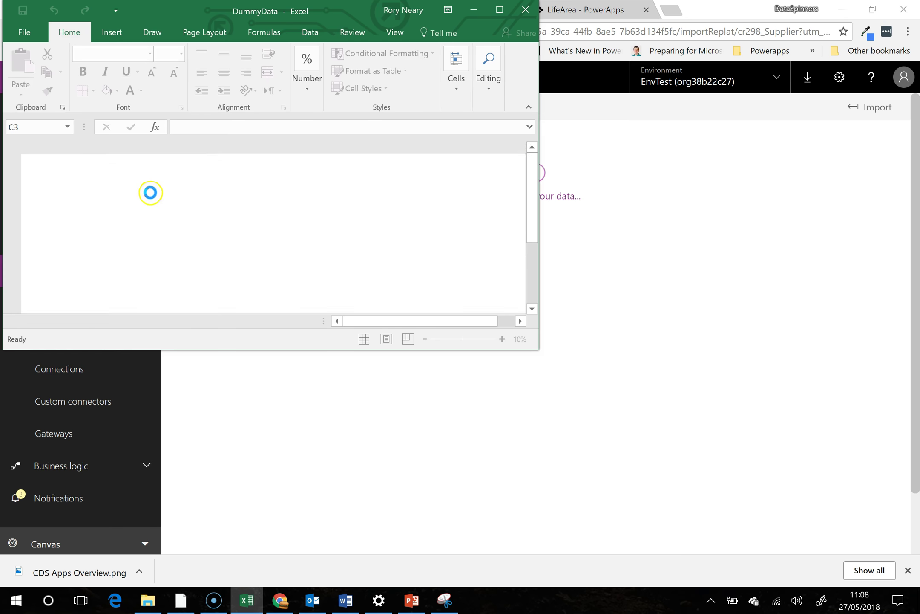
{"action": "left_click", "coordinate": [51, 214]}
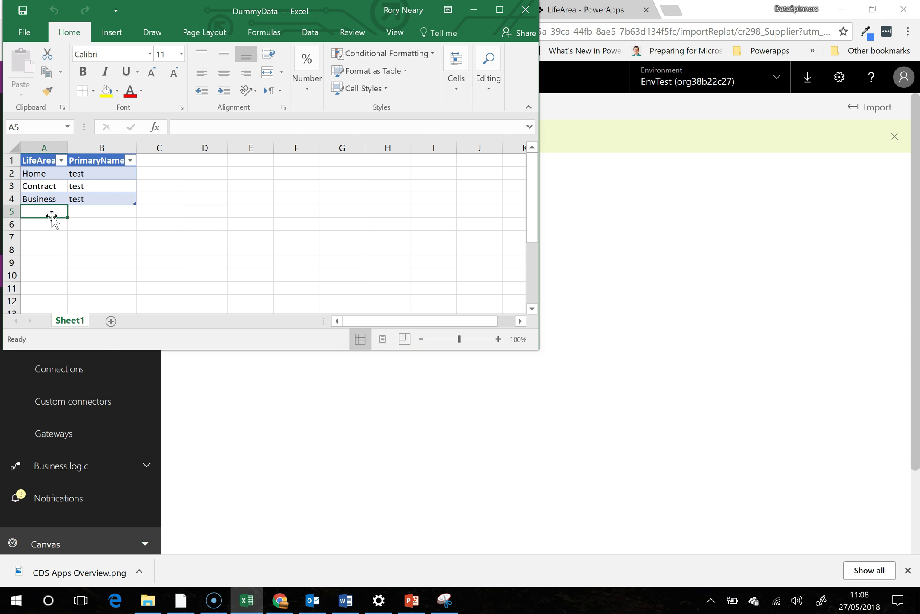
{"action": "type", "text": "MyBu"}
{"action": "key", "text": "BackSpace"}
{"action": "key", "text": "BackSpace"}
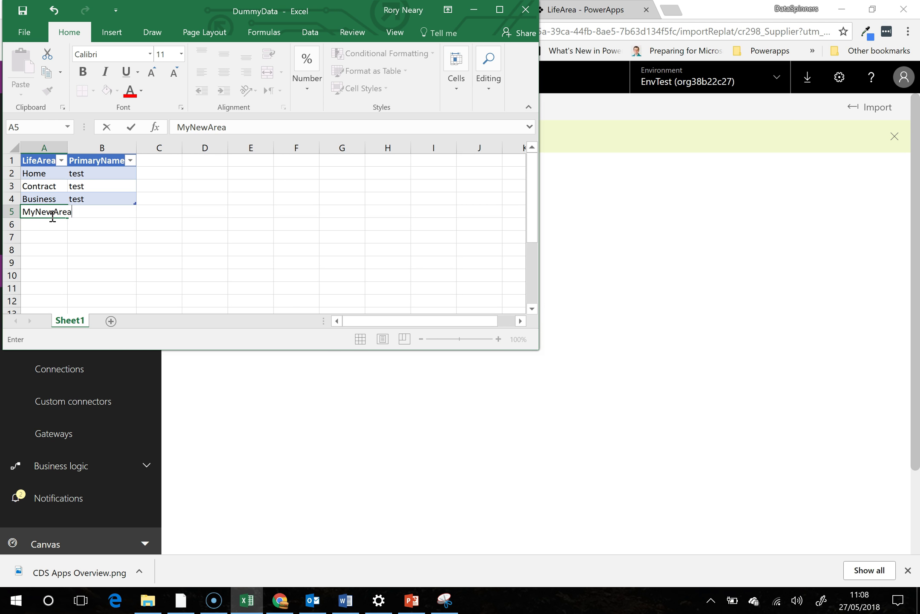
{"action": "key", "text": "Tab"}
{"action": "type", "text": "t"}
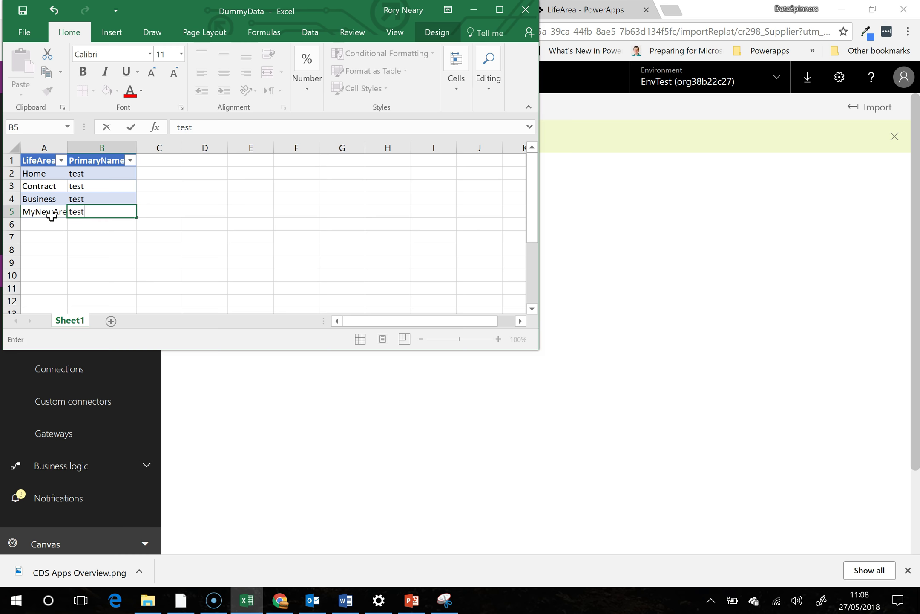
{"action": "key", "text": "Return"}
{"action": "left_click", "coordinate": [23, 10]}
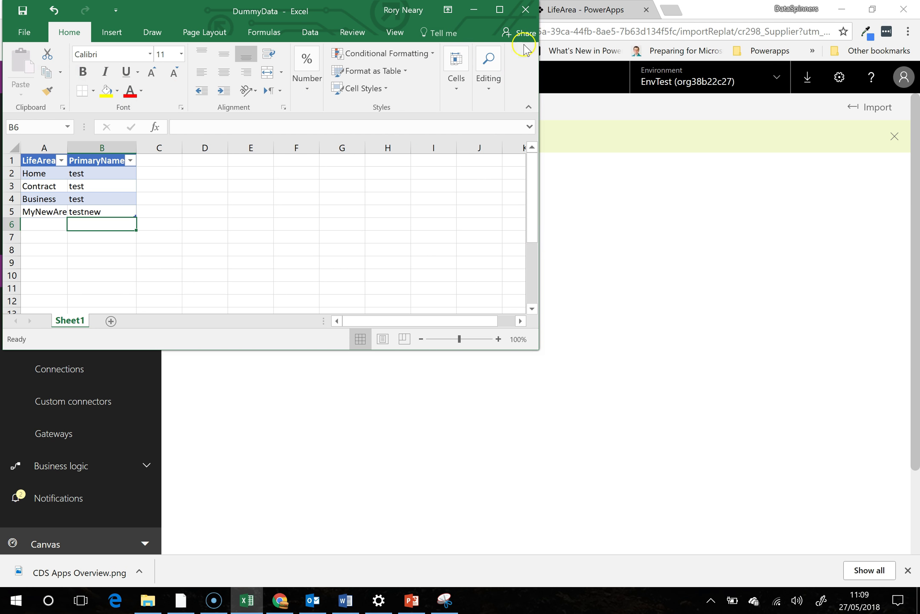
{"action": "left_click", "coordinate": [526, 10]}
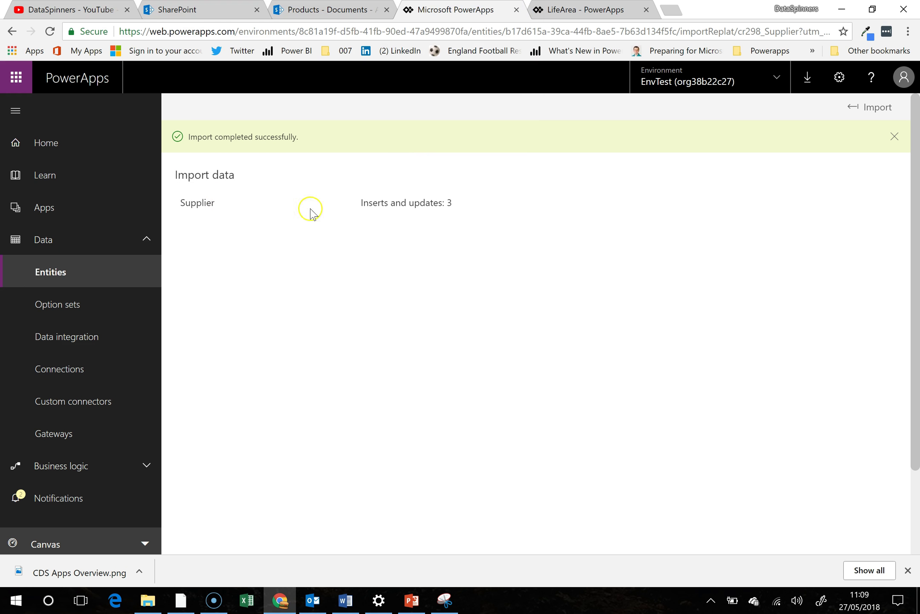
Step: Back in PowerApps, dismiss the import message and open the Supplier entity's data to check the imported records
{"action": "left_click", "coordinate": [894, 138]}
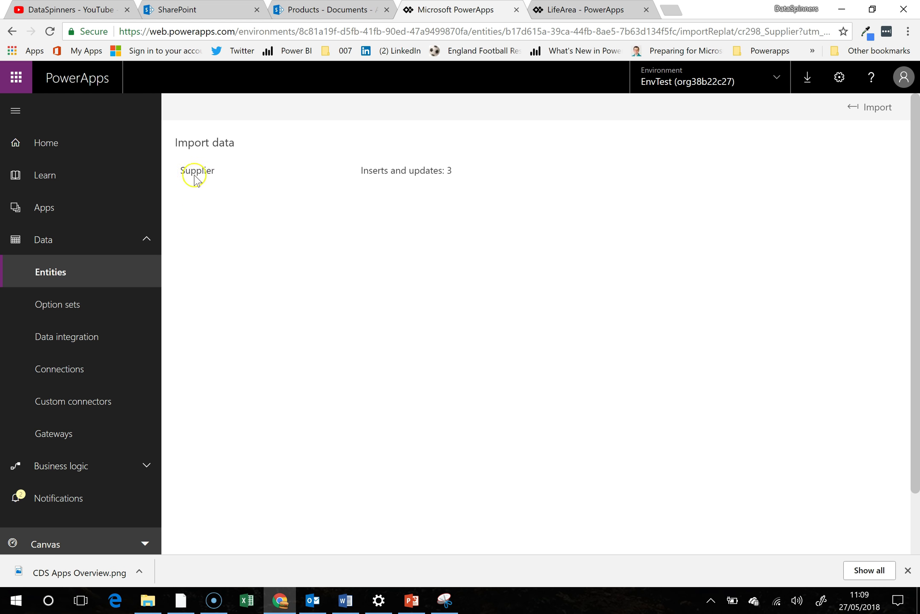
{"action": "left_click", "coordinate": [96, 267]}
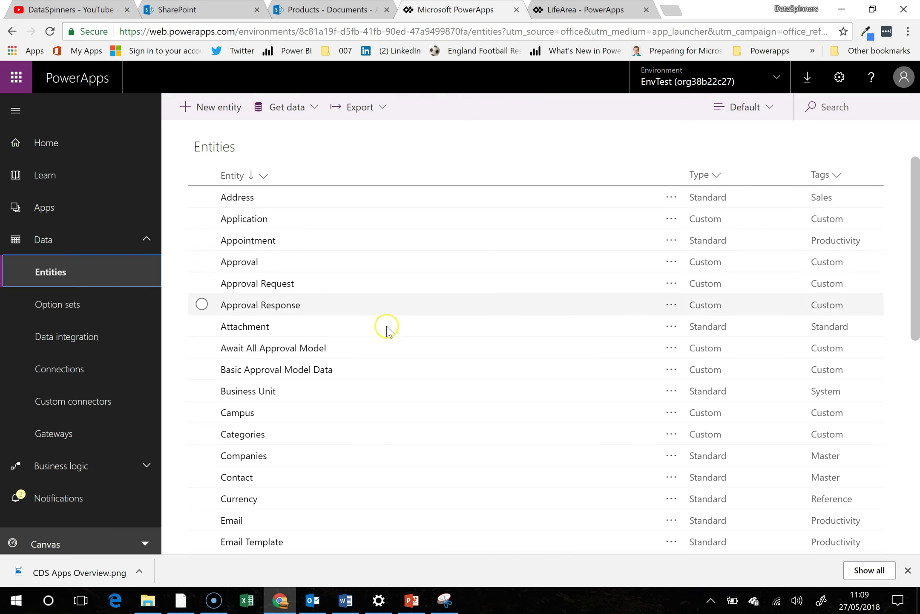
{"action": "scroll", "coordinate": [386, 331], "scroll_direction": "down", "scroll_amount": 10}
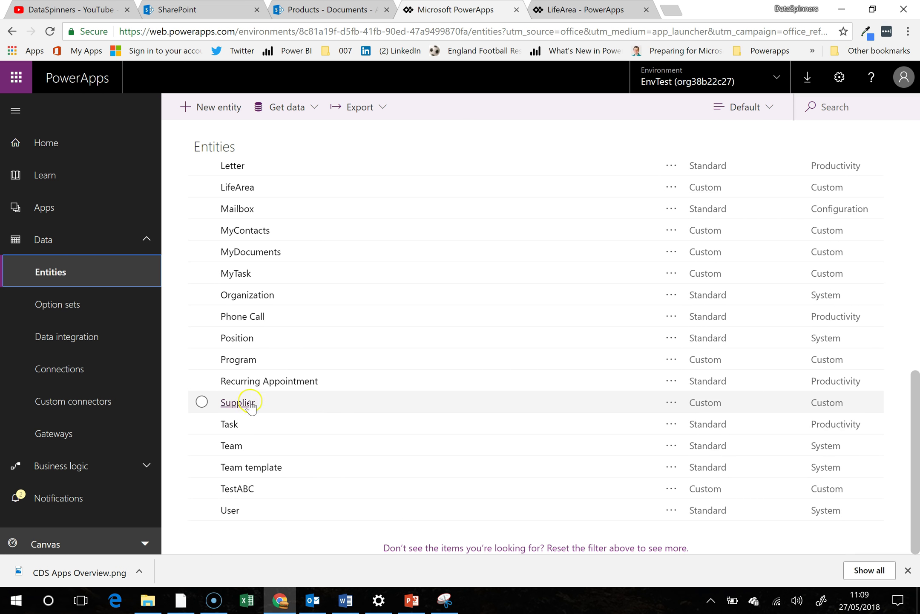
{"action": "left_click", "coordinate": [251, 404]}
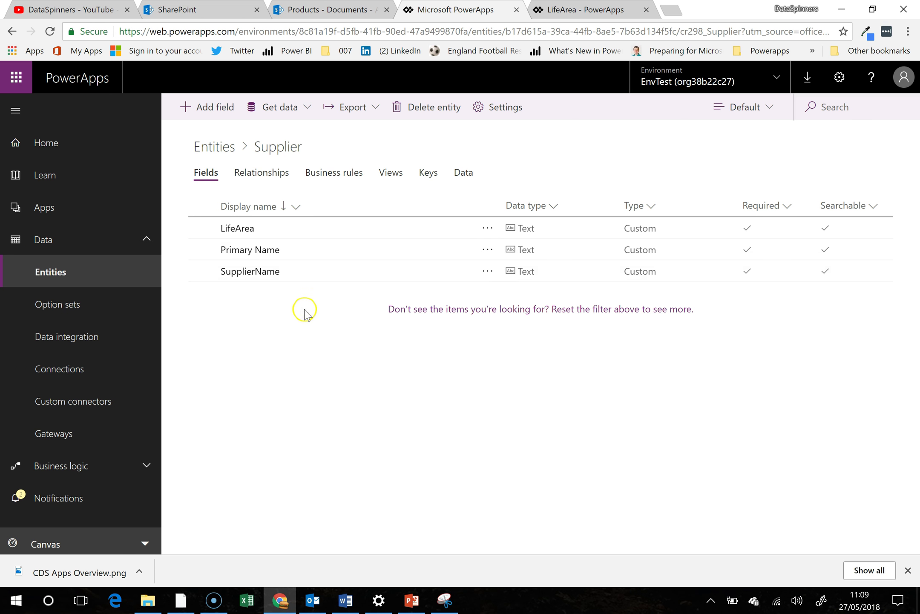
{"action": "left_click", "coordinate": [465, 178]}
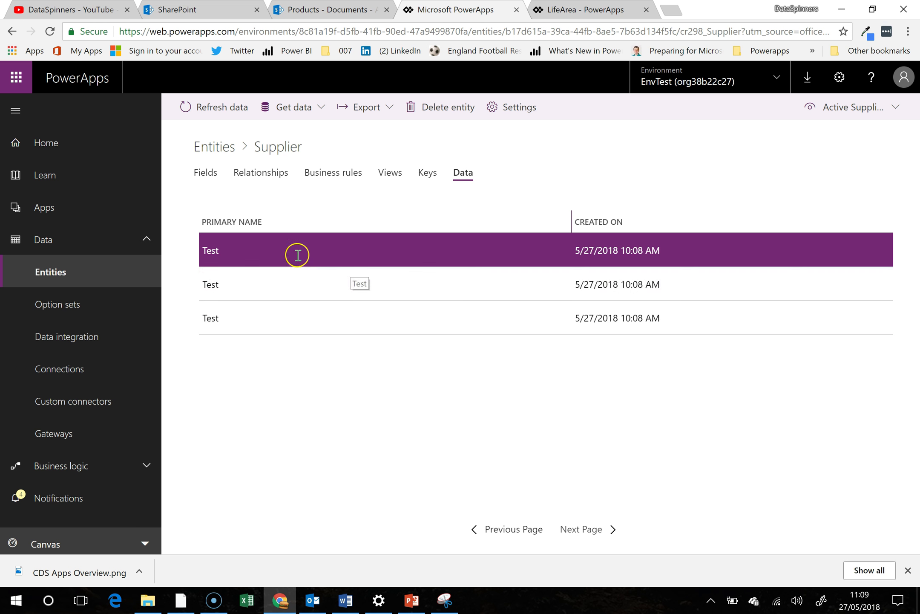
Step: Return to the entities list, select the LifeArea entity and start getting its data from Excel
{"action": "left_click", "coordinate": [220, 158]}
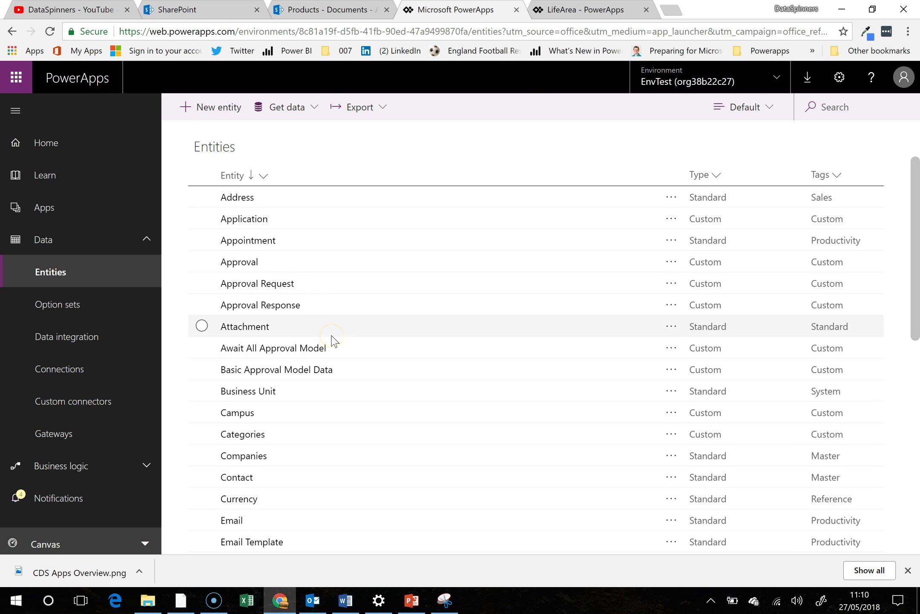
{"action": "scroll", "coordinate": [334, 341], "scroll_direction": "down", "scroll_amount": 6}
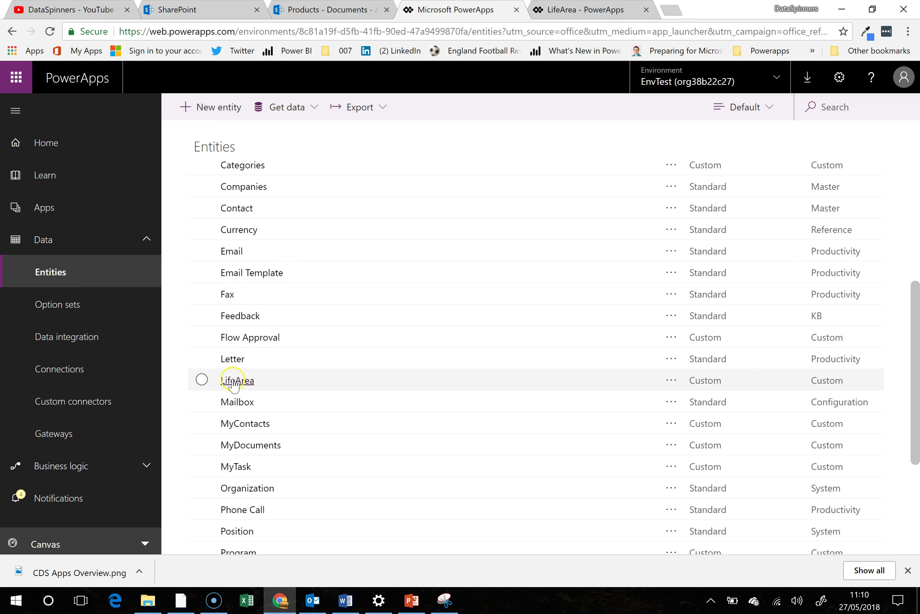
{"action": "left_click", "coordinate": [202, 379]}
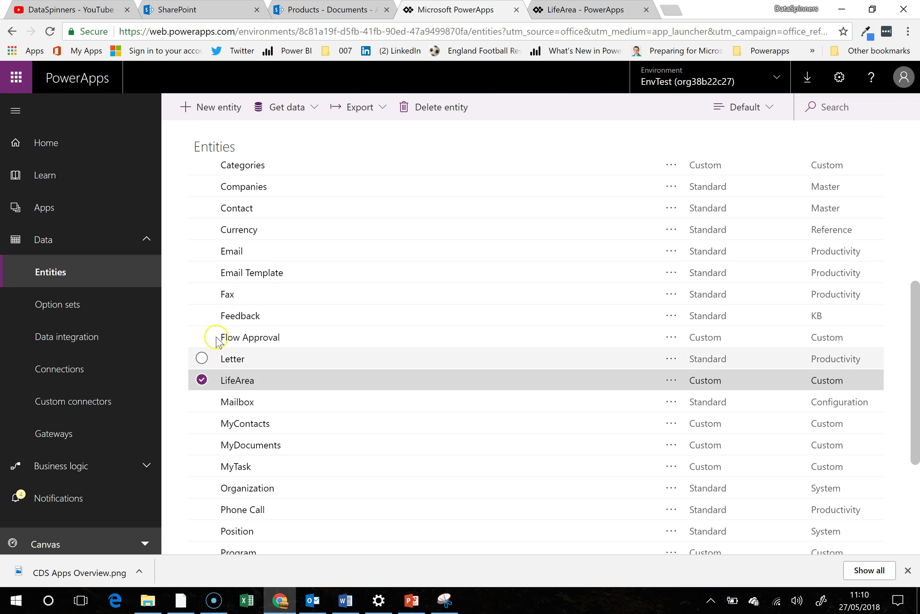
{"action": "left_click", "coordinate": [313, 108]}
{"action": "left_click", "coordinate": [301, 151]}
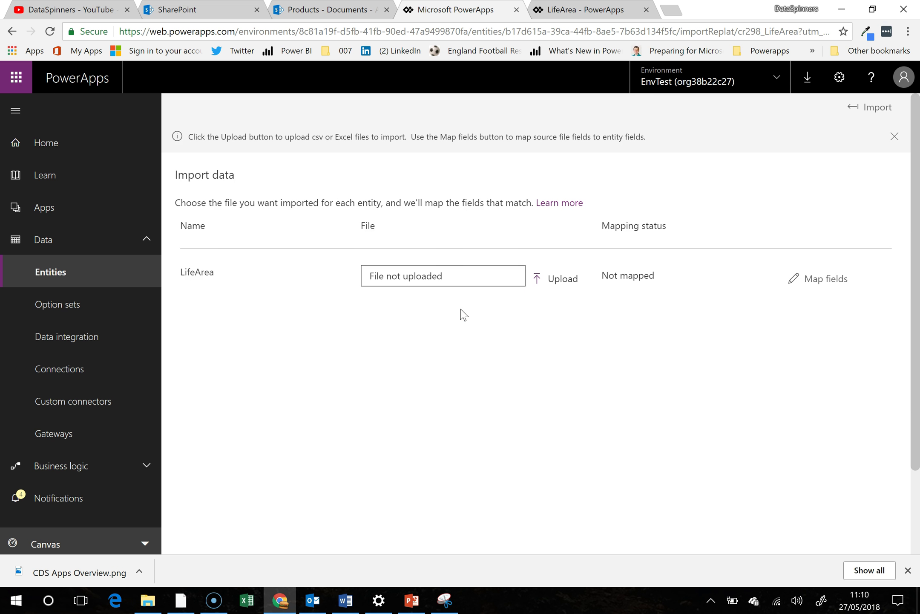
Step: Upload the updated DummyData workbook from the Desktop as the LifeArea entity's import file
{"action": "left_click", "coordinate": [555, 279]}
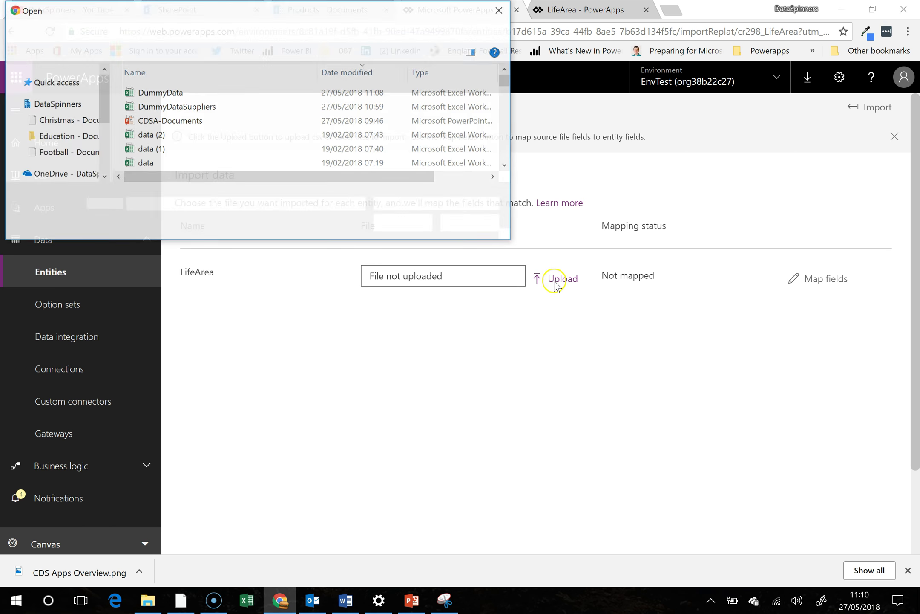
{"action": "left_click", "coordinate": [202, 100]}
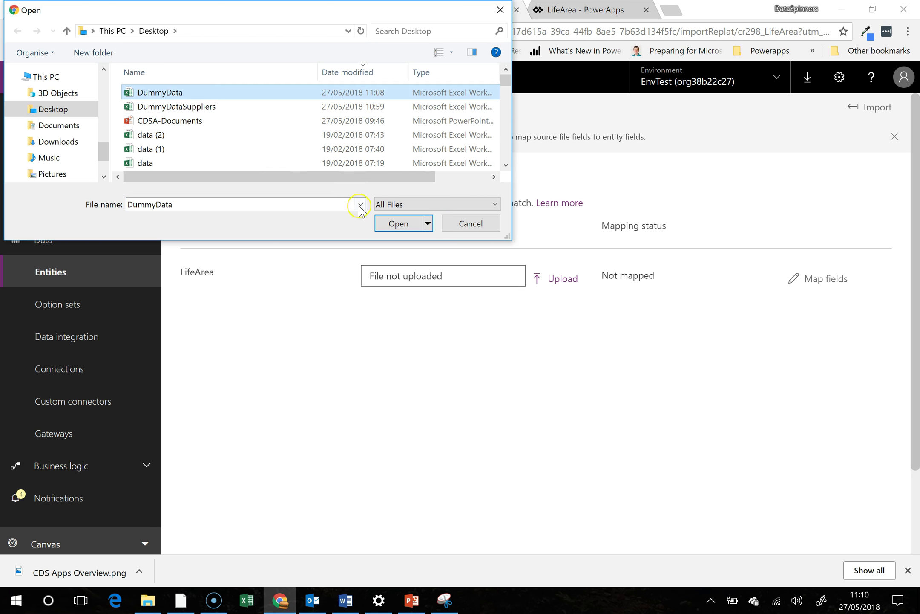
{"action": "left_click", "coordinate": [399, 224]}
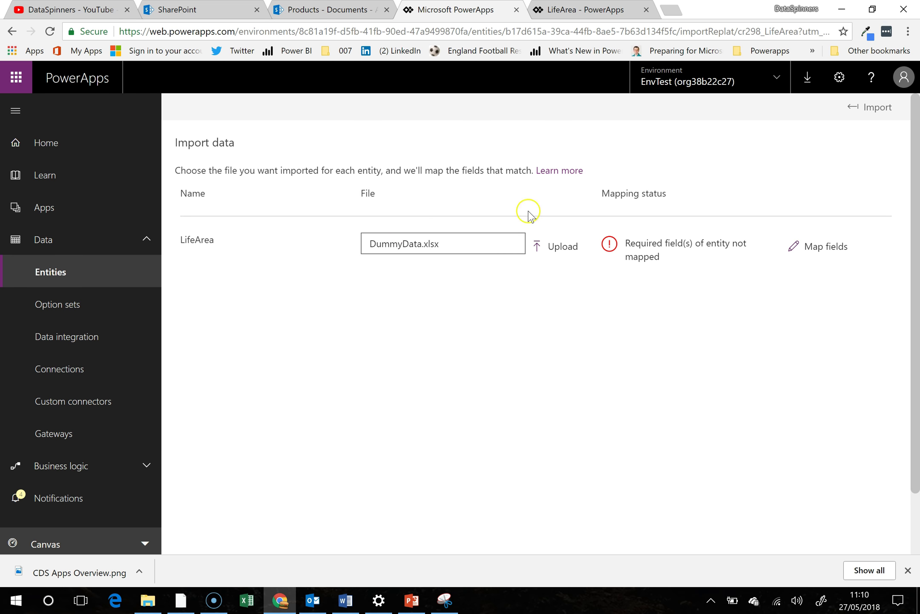
Step: Switch to the PowerApps studio browser tab and close the LifeArea app there
{"action": "left_click", "coordinate": [575, 17]}
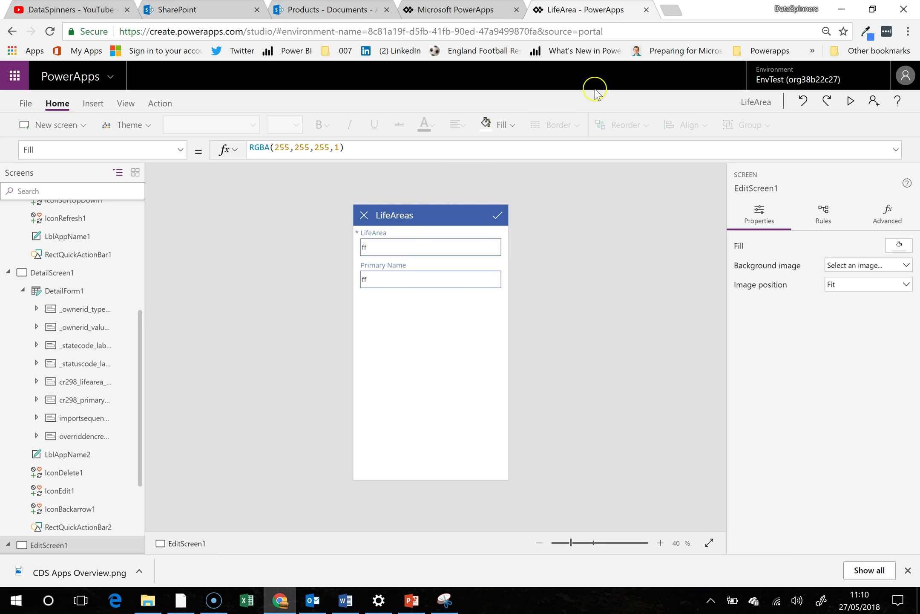
{"action": "left_click", "coordinate": [646, 10]}
{"action": "left_click", "coordinate": [580, 107]}
{"action": "left_click", "coordinate": [22, 105]}
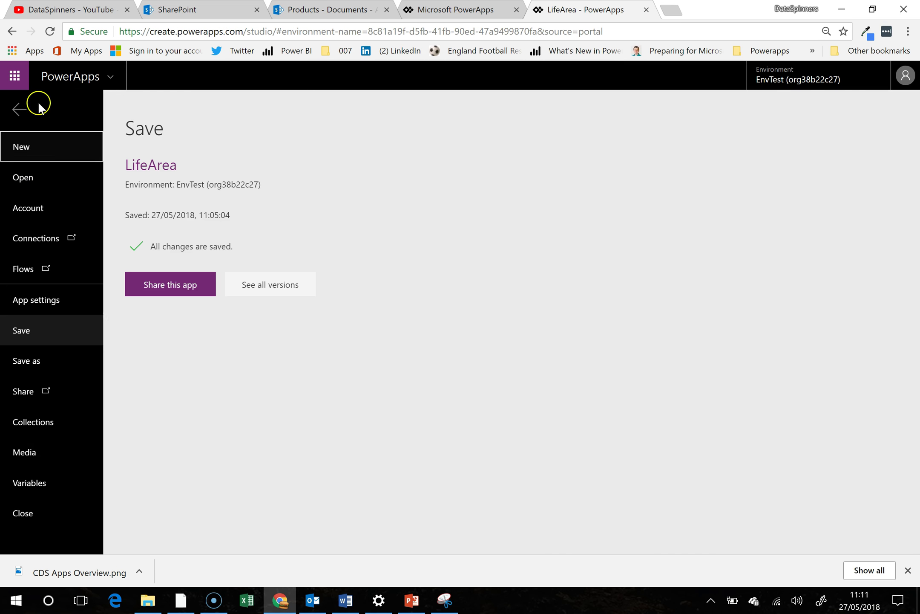
{"action": "left_click", "coordinate": [51, 511]}
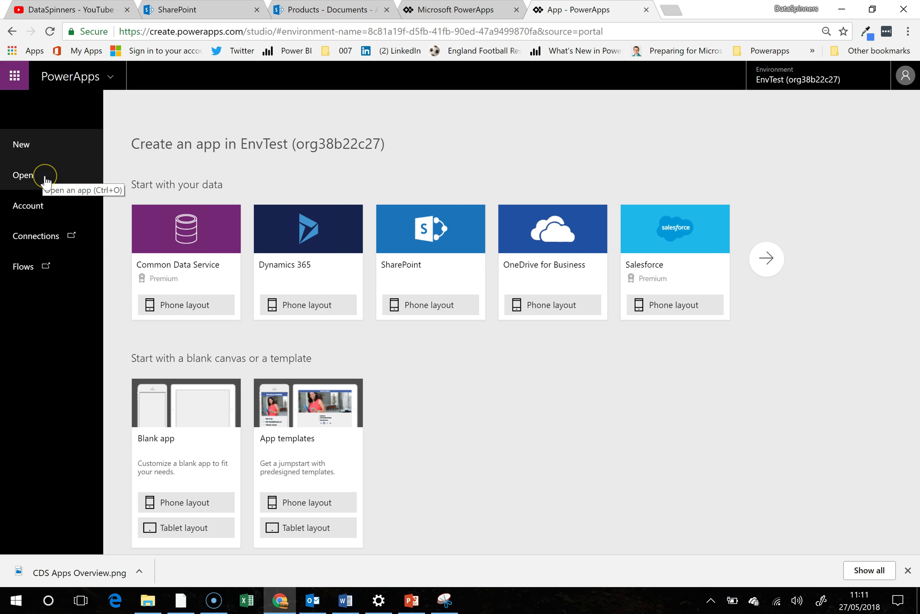
Step: Open the DocManagementLite app from the available PowerApps and select its scrSuppliers screen
{"action": "left_click", "coordinate": [24, 175]}
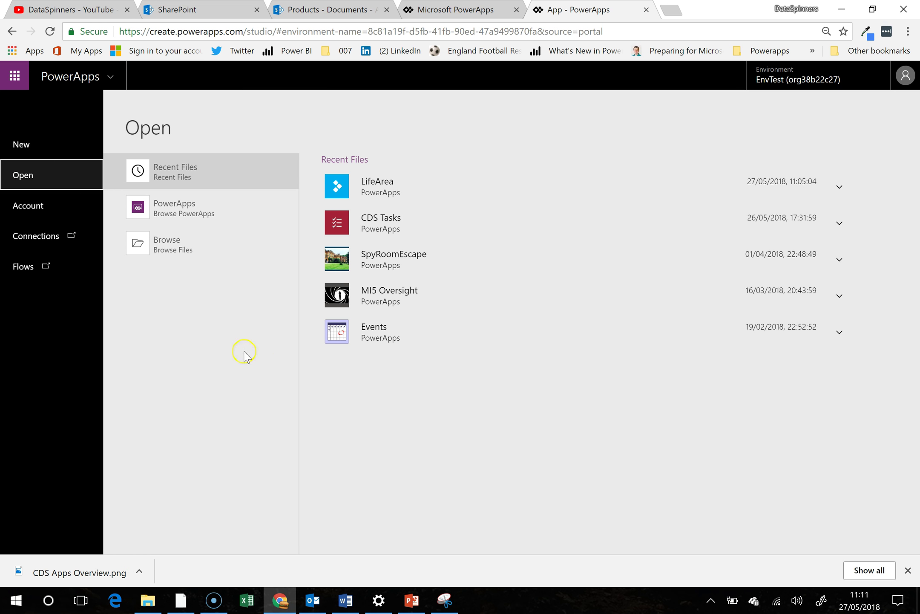
{"action": "left_click", "coordinate": [160, 209]}
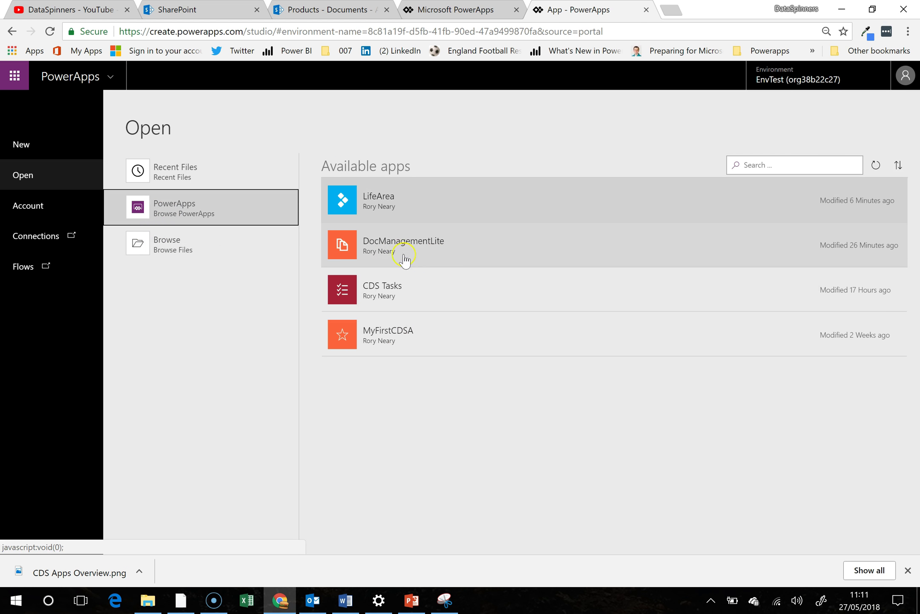
{"action": "left_click", "coordinate": [375, 247]}
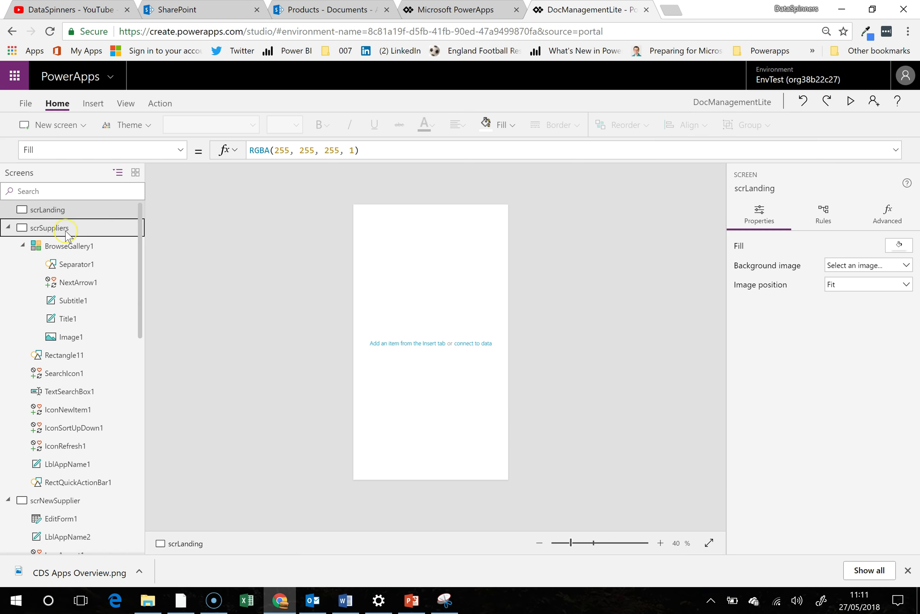
{"action": "left_click", "coordinate": [63, 230]}
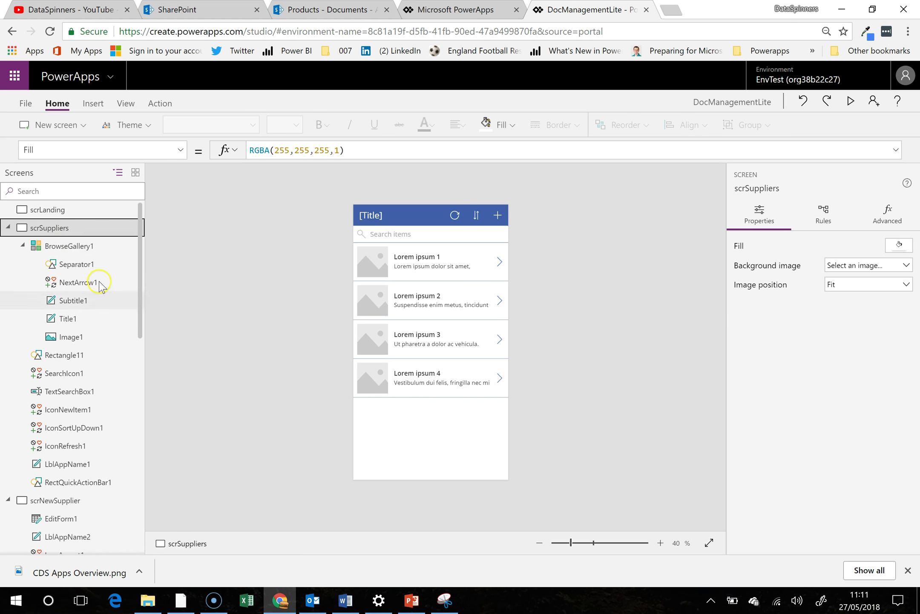